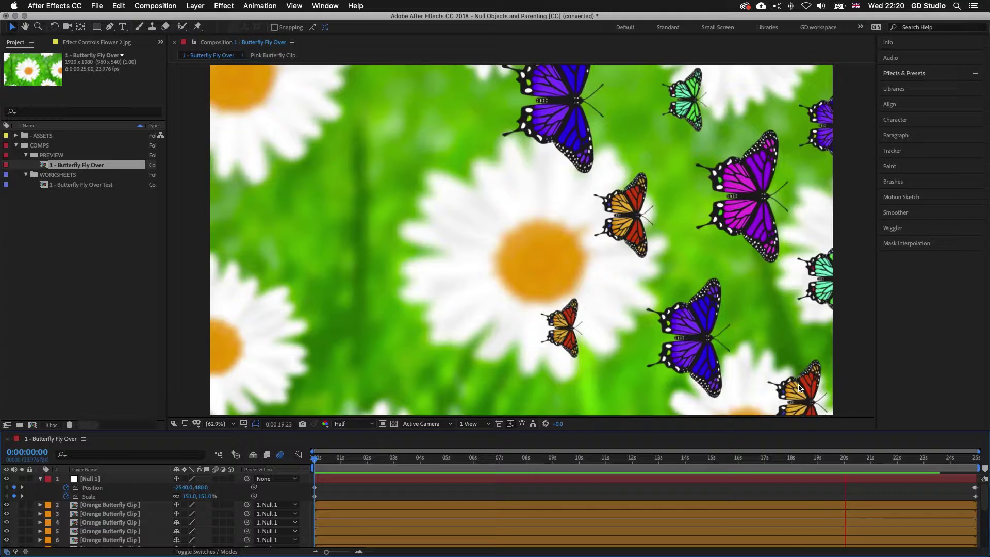
- Enlarge the timeline to fit all layers and reveal the Position property of every butterfly layer, 2 to 17
left_click_drag(728, 431, 725, 330)
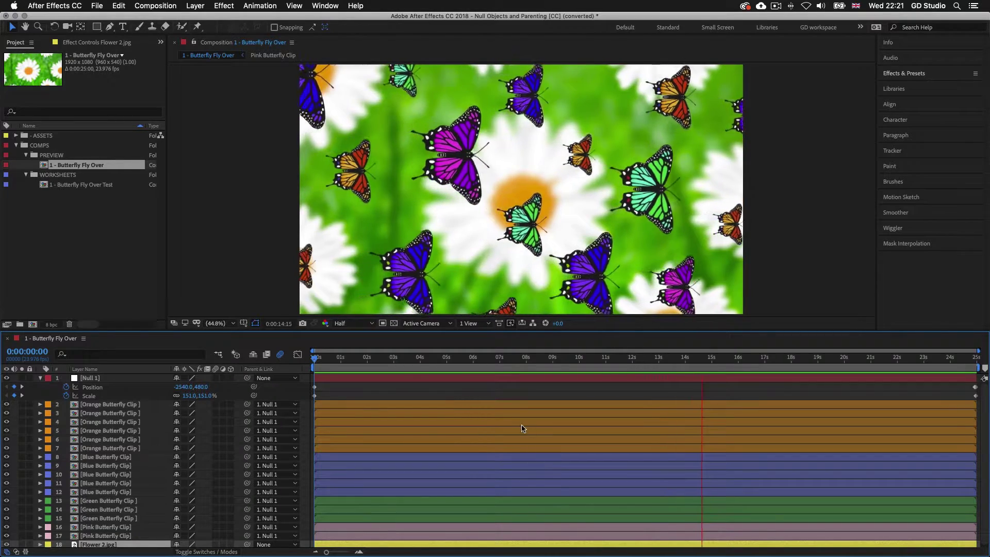
left_click(490, 406)
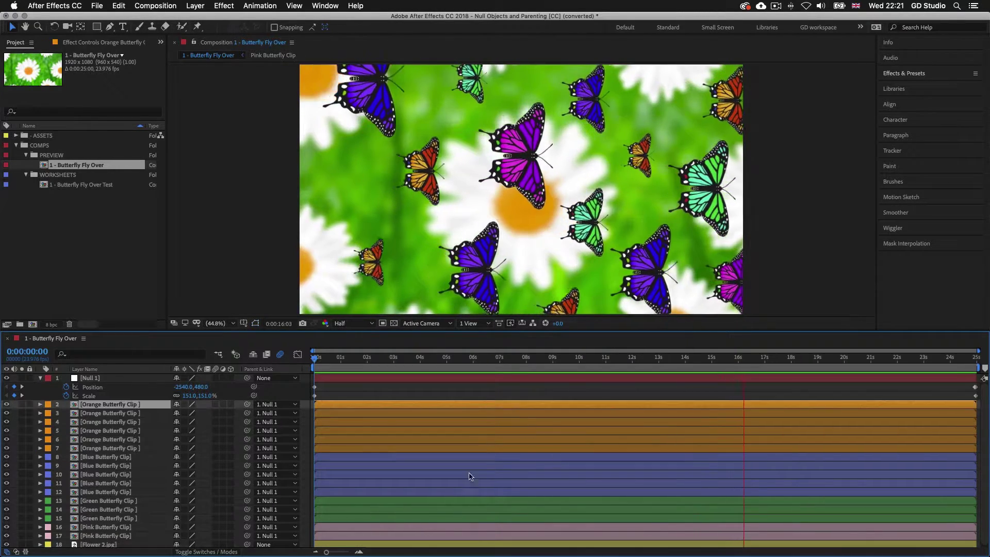
left_click(484, 536, "shift")
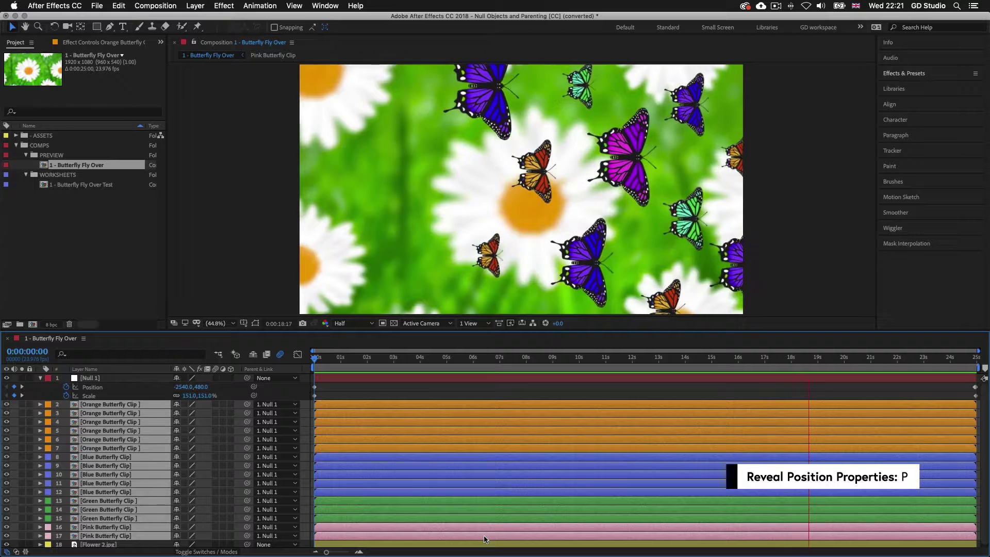
key("p")
- Look through the Scale properties of the selected butterfly layers and collapse them again
scroll(396, 445, "up", 1)
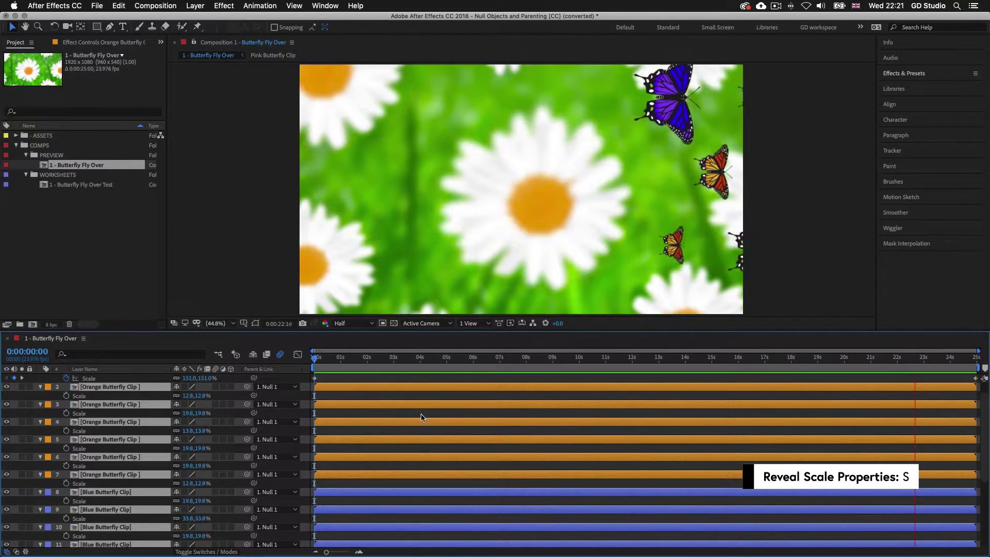
scroll(494, 450, "up", 1)
scroll(475, 451, "down", 2)
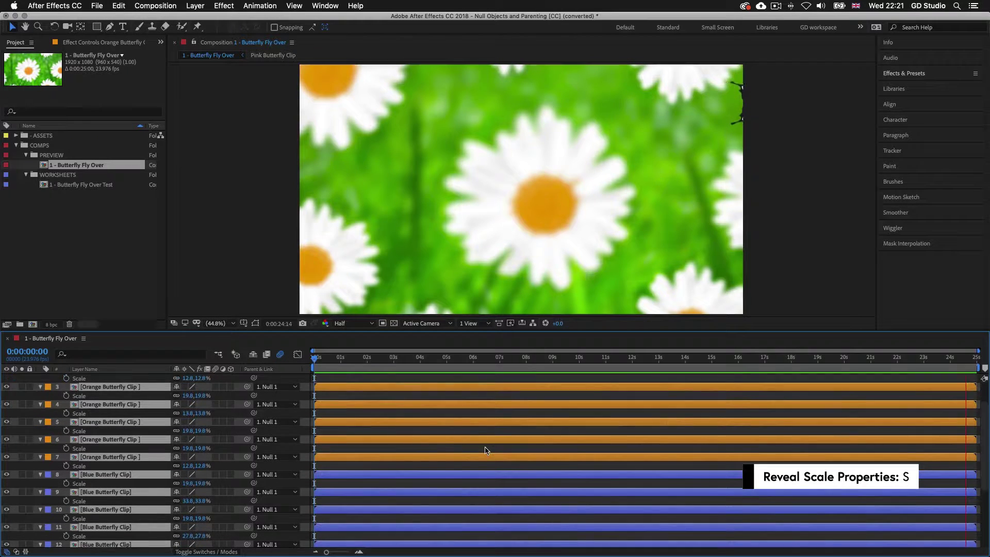
scroll(485, 450, "up", 3)
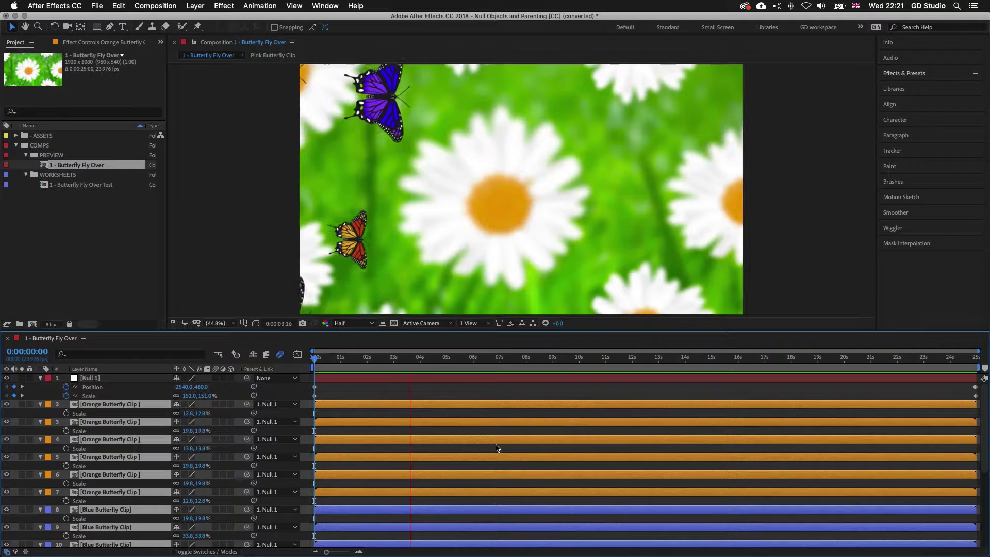
key("s")
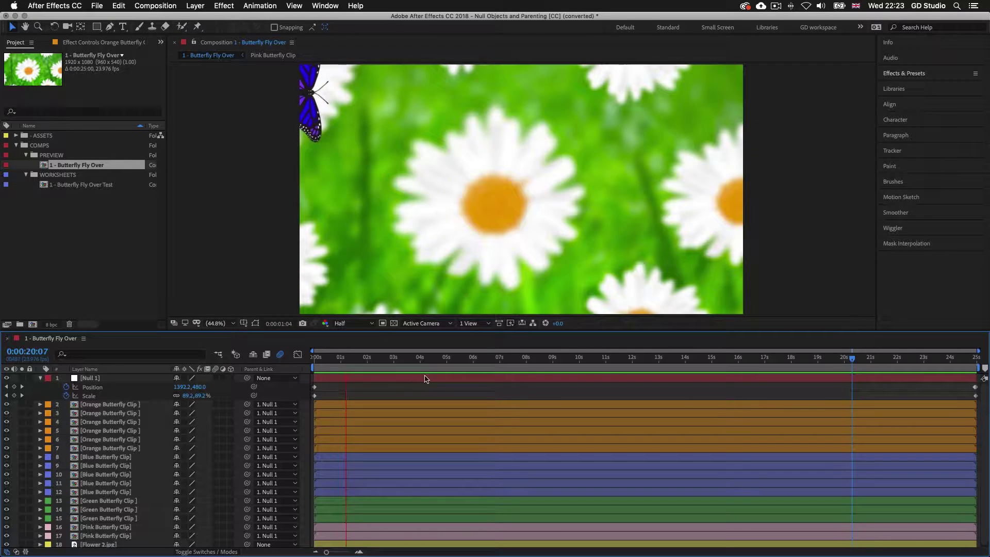
- Select the Null 1 layer and stop the preview playback
left_click(422, 381)
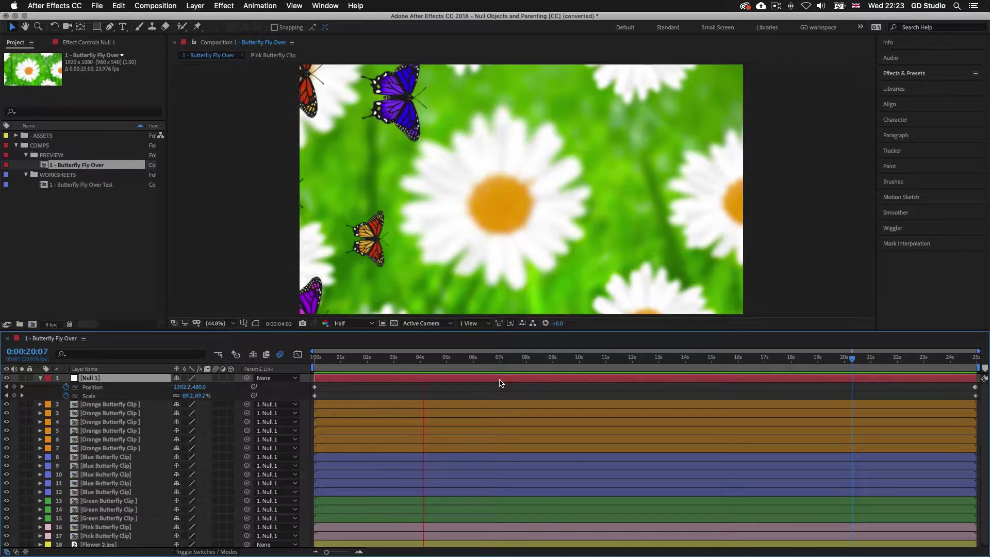
key("space")
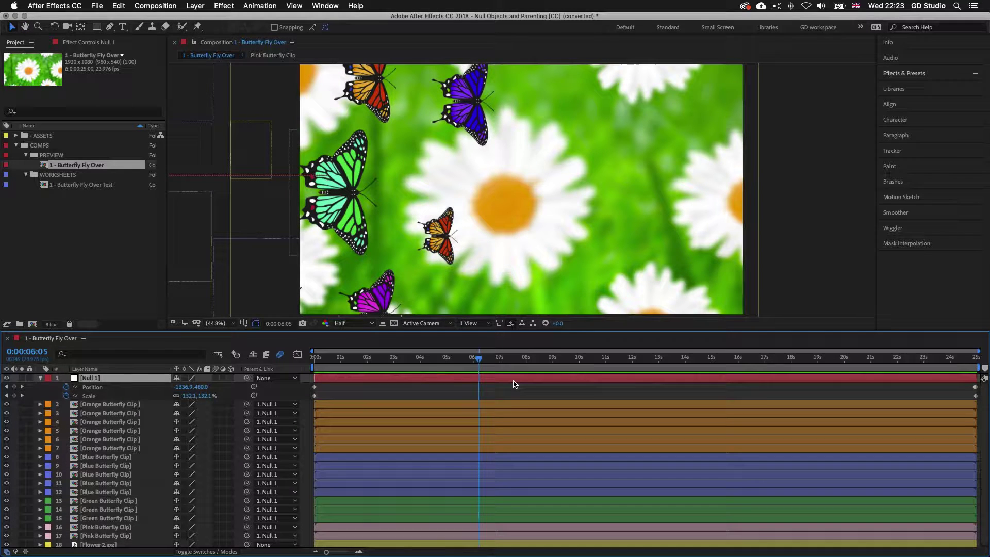
- Switch to Finder, locate Null Objects and Parenting [CC].aep in lesson 27's CC folder under S2 - ESSENTIAL PRACTISE, and return to PROJECT FOLDER
key("super+Tab")
key("super+Tab")
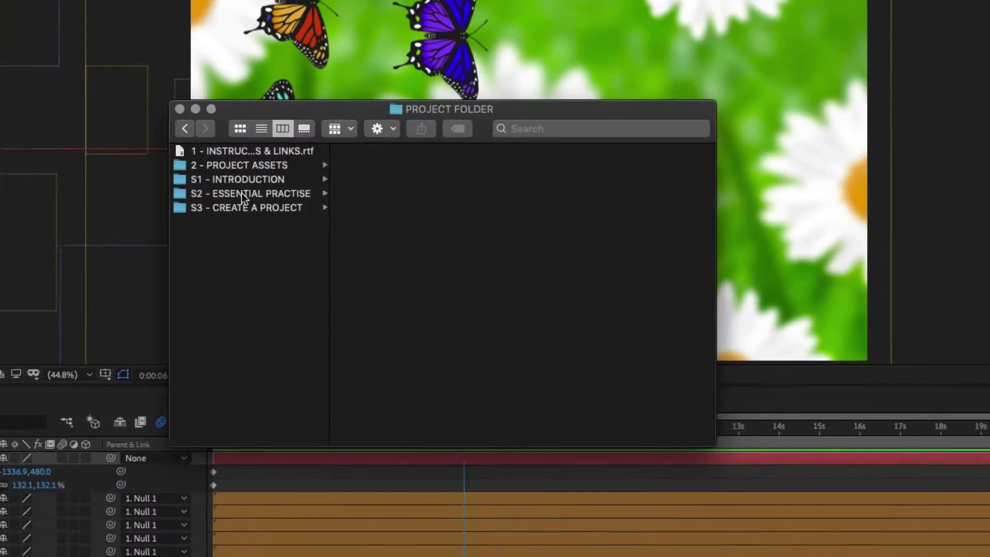
left_click(342, 204)
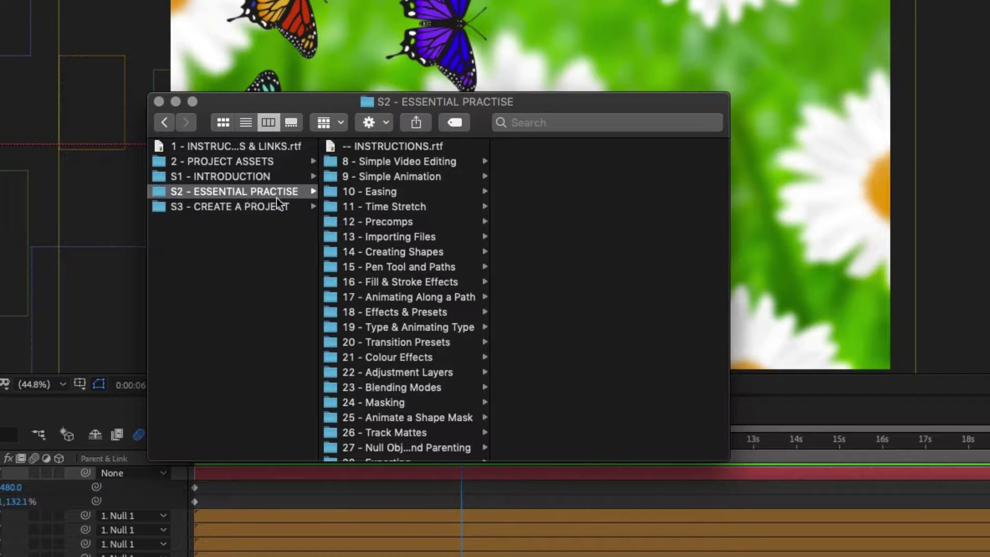
scroll(382, 291, "down", 2)
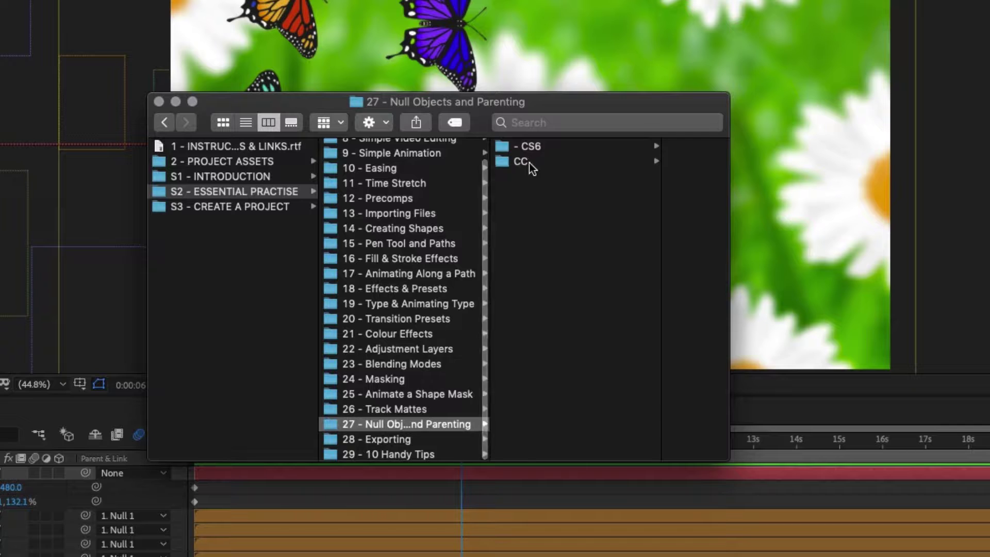
left_click(522, 162)
left_click(644, 147)
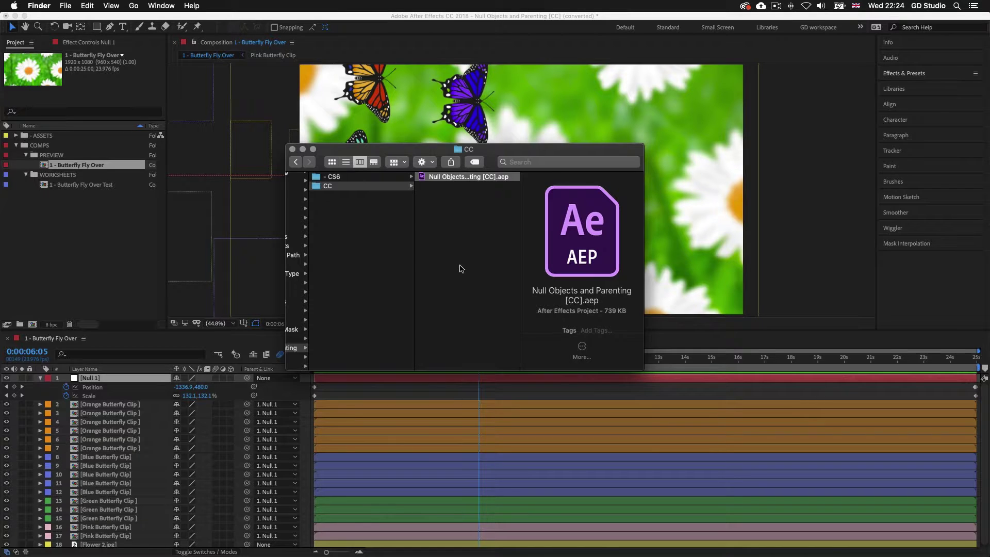
scroll(462, 269, "left", 5)
left_click(364, 270)
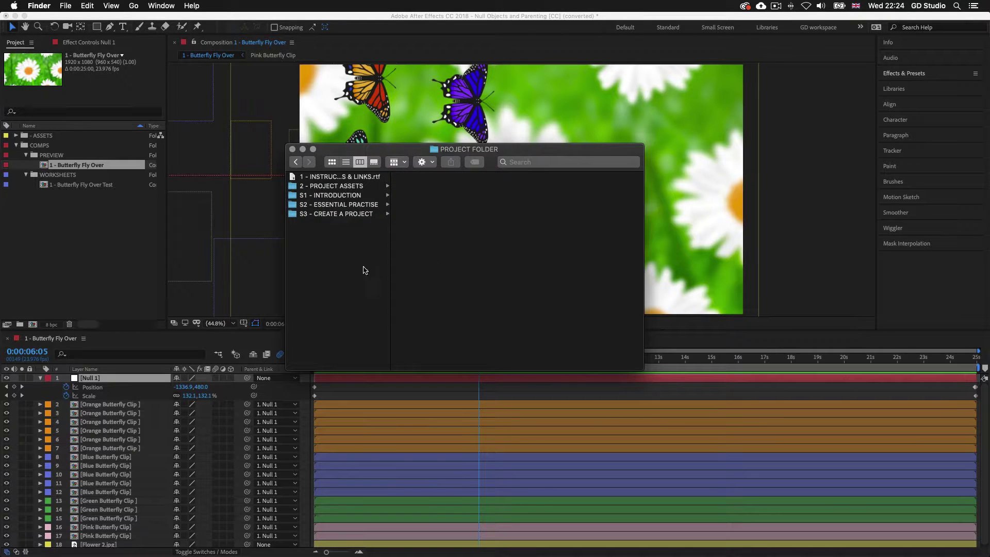
- Switch back to After Effects and preview the 1 - Butterfly Fly Over composition
left_click(828, 259)
key("space")
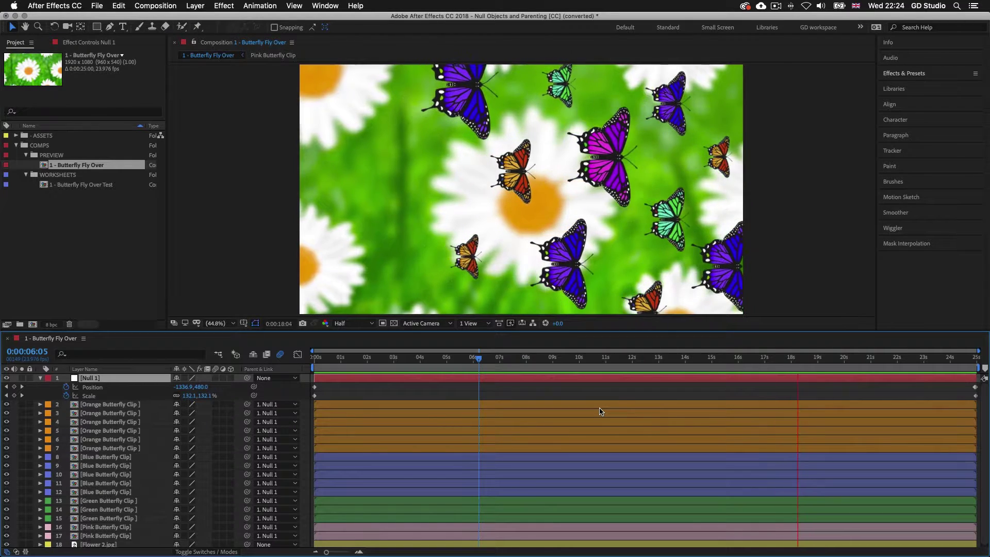
key("space")
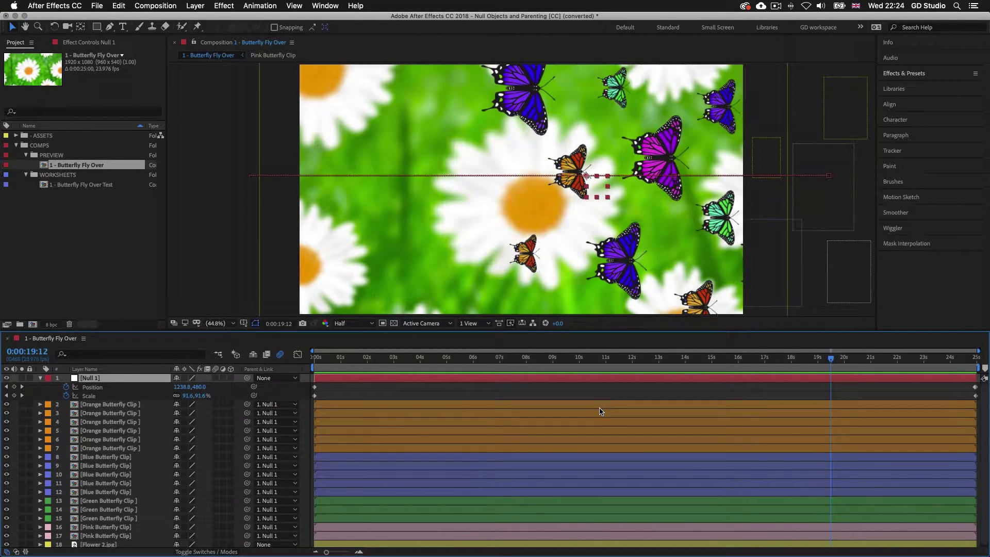
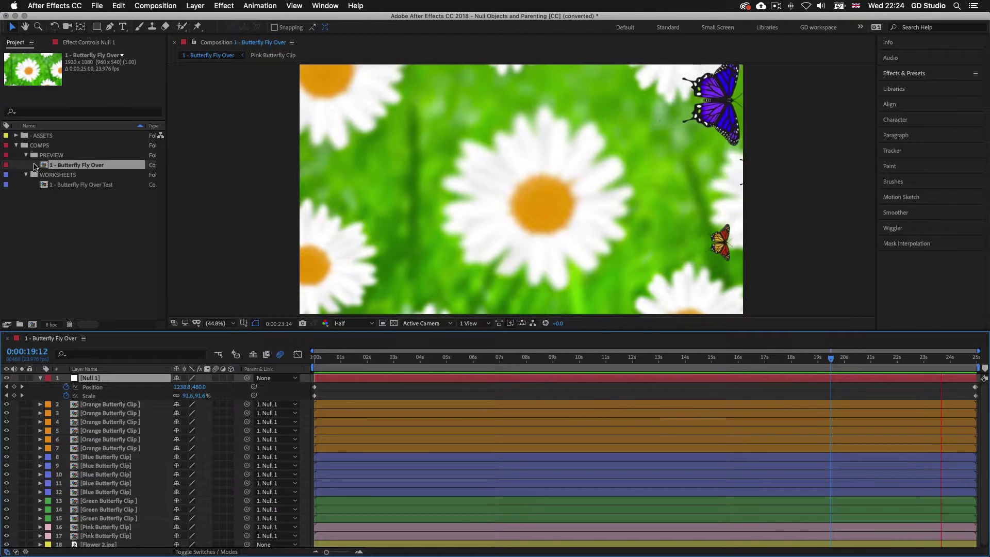
key("space")
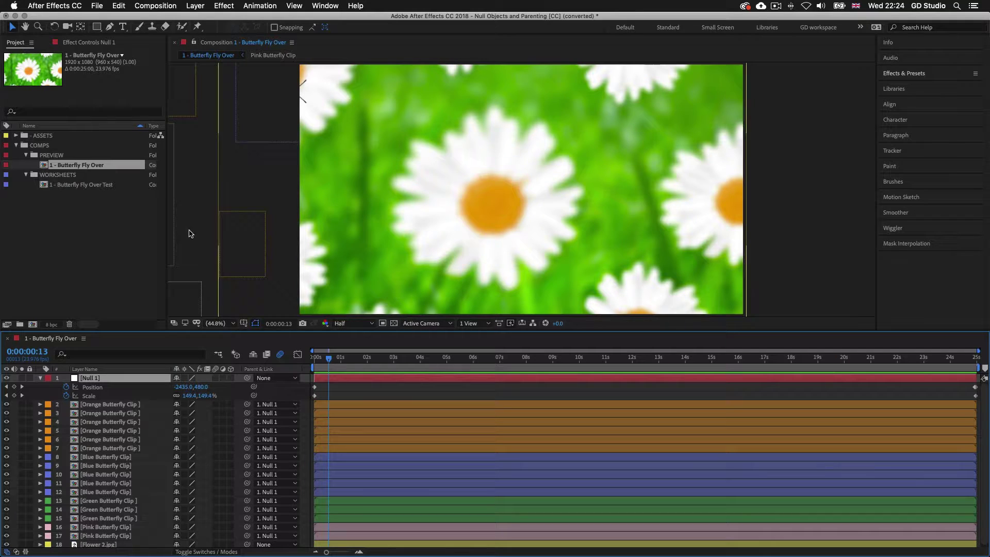
- Open the 1 - Butterfly Fly Over Test composition from the WORKSHEETS folder
left_click(63, 156)
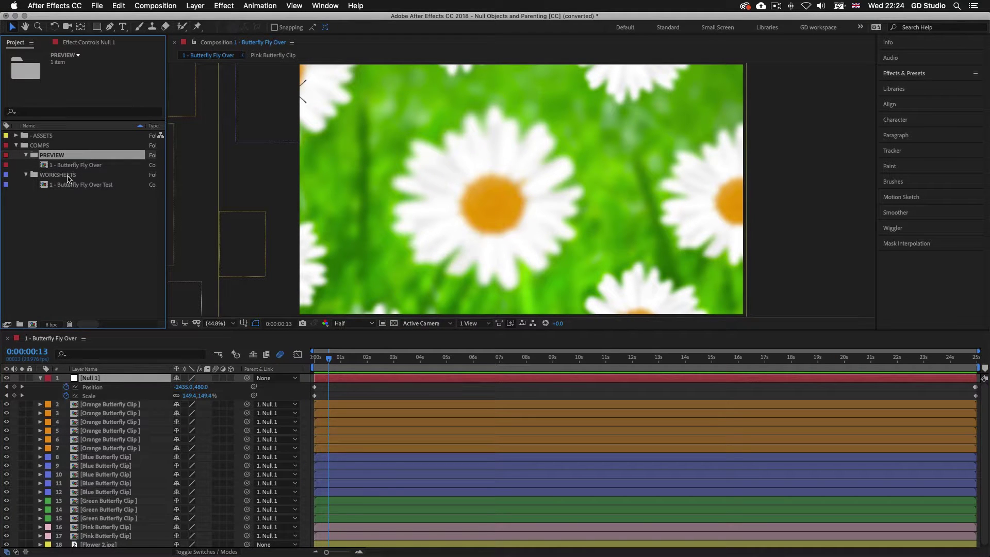
left_click(69, 178)
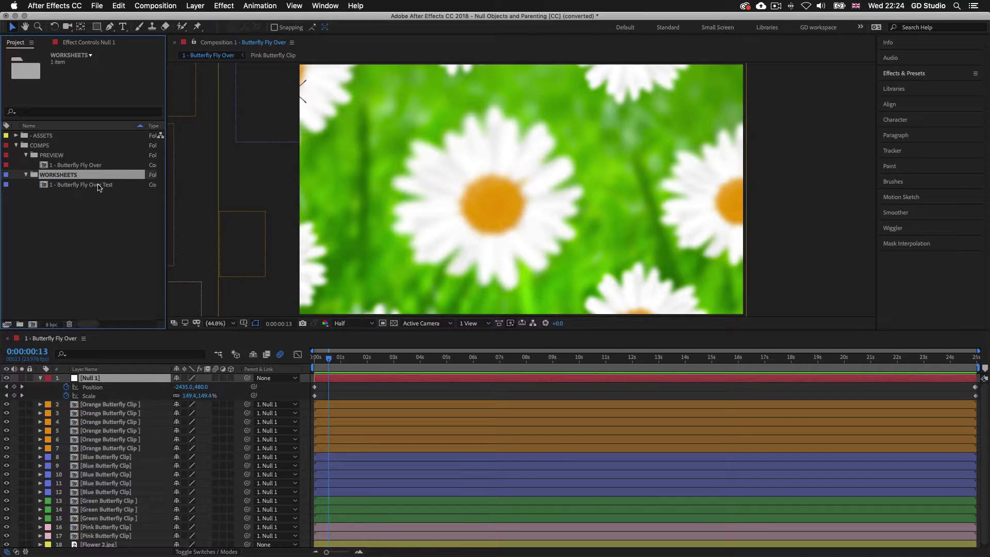
left_click(89, 186)
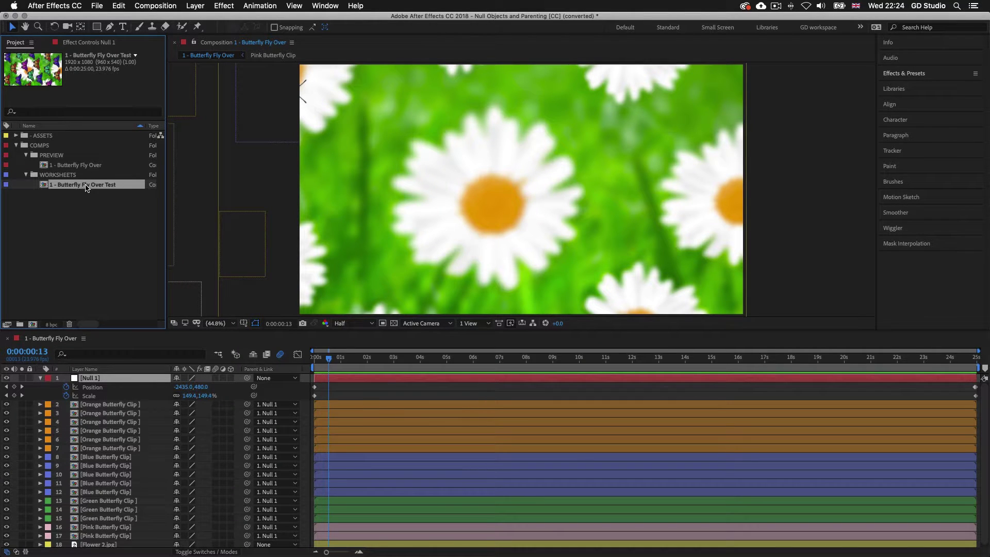
double_click(78, 186)
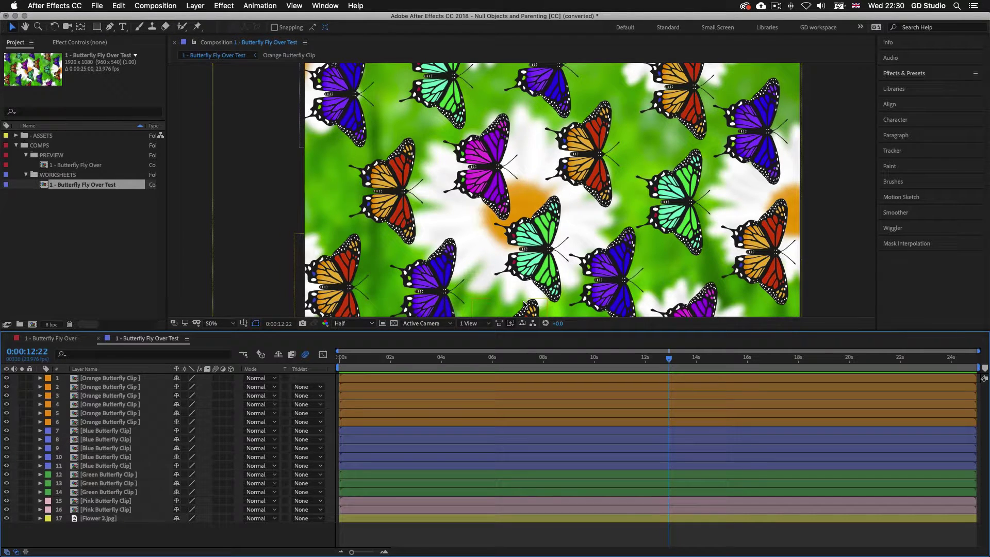
- Preview the Butterfly Fly Over Test composition from its first frame
left_click_drag(670, 358, 658, 360)
key("Home")
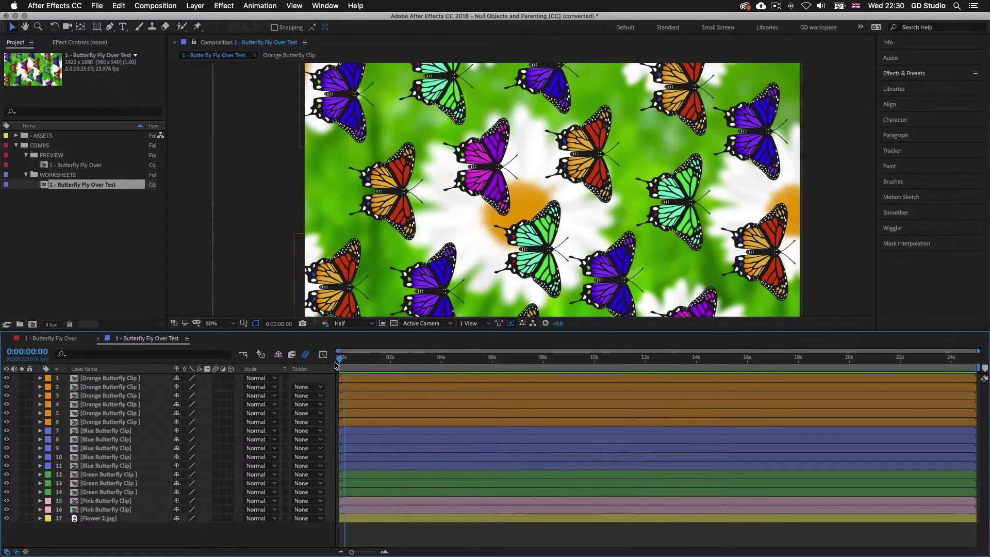
key("space")
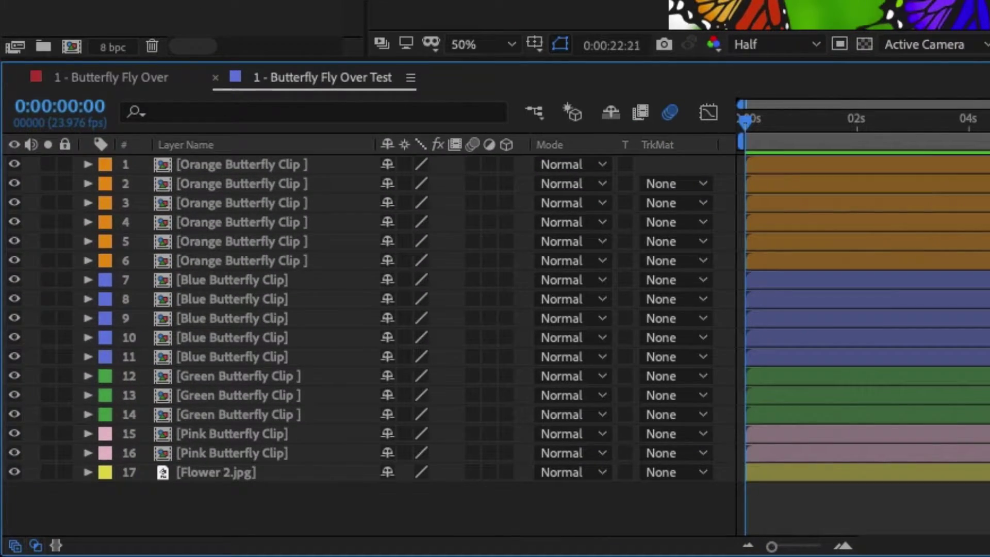
key("space")
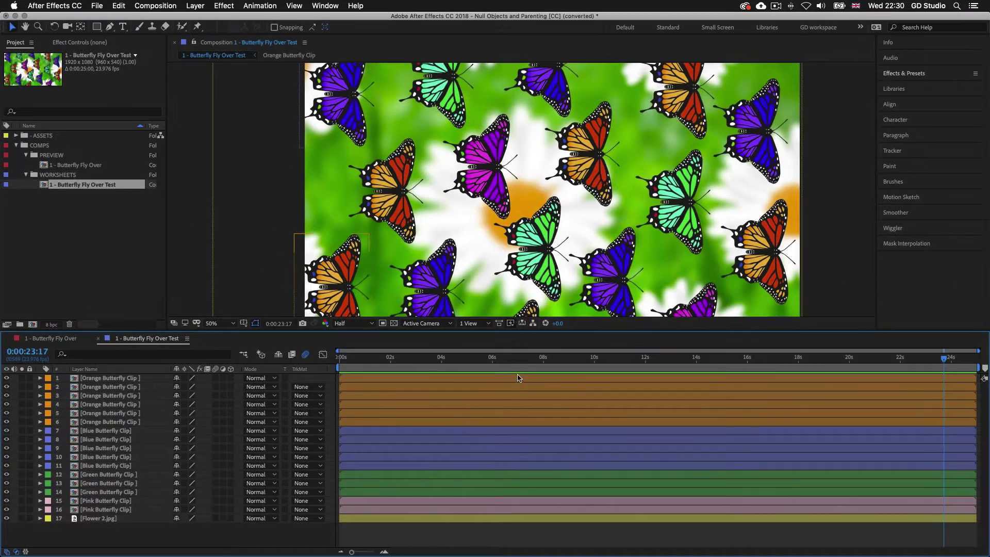
- Open the nested composition of the topmost Orange Butterfly Clip layer and preview its wing animation from the first frame
left_click(525, 378)
double_click(519, 380)
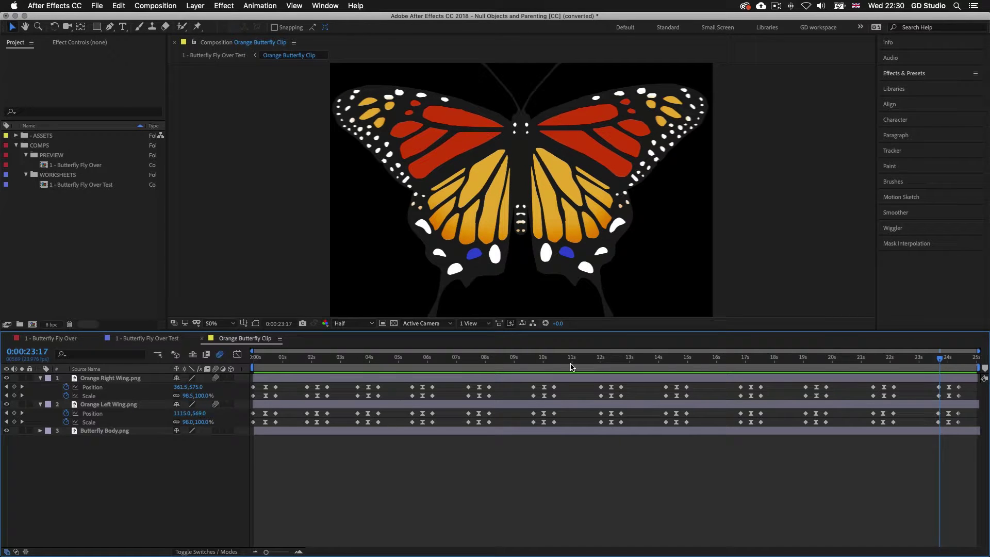
left_click_drag(962, 356, 926, 357)
key("Home")
key("space")
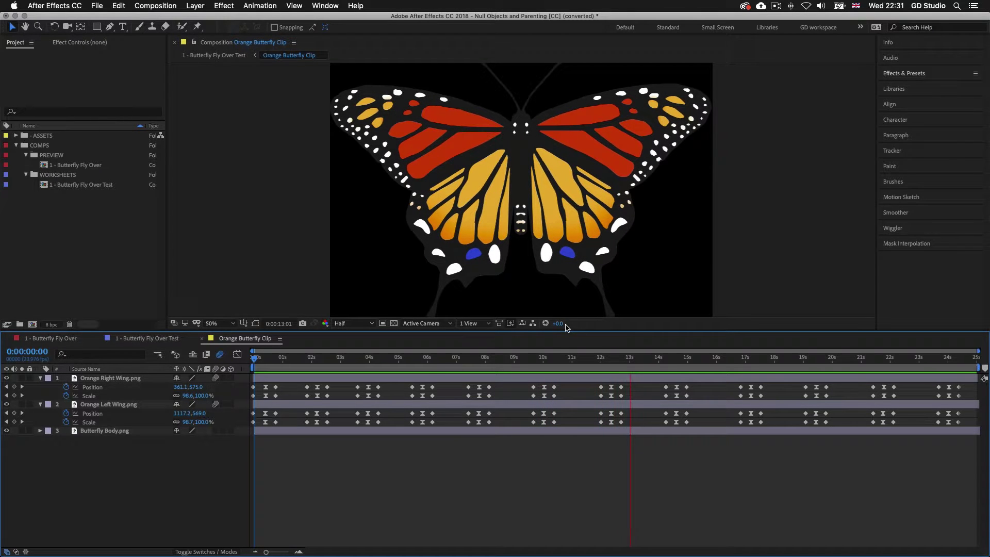
- Close the Orange Butterfly Clip composition and preview the Butterfly Fly Over Test composition again
left_click(214, 339)
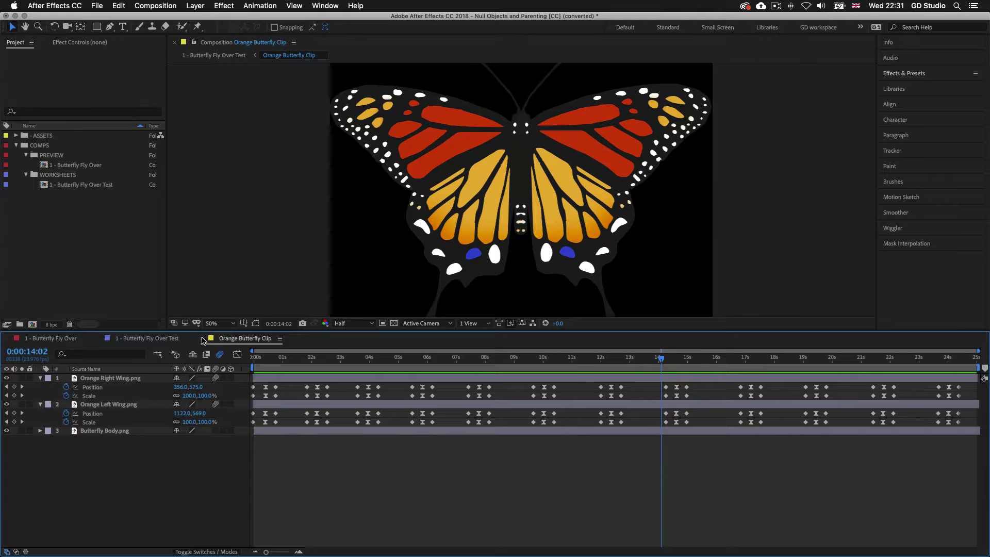
left_click(202, 339)
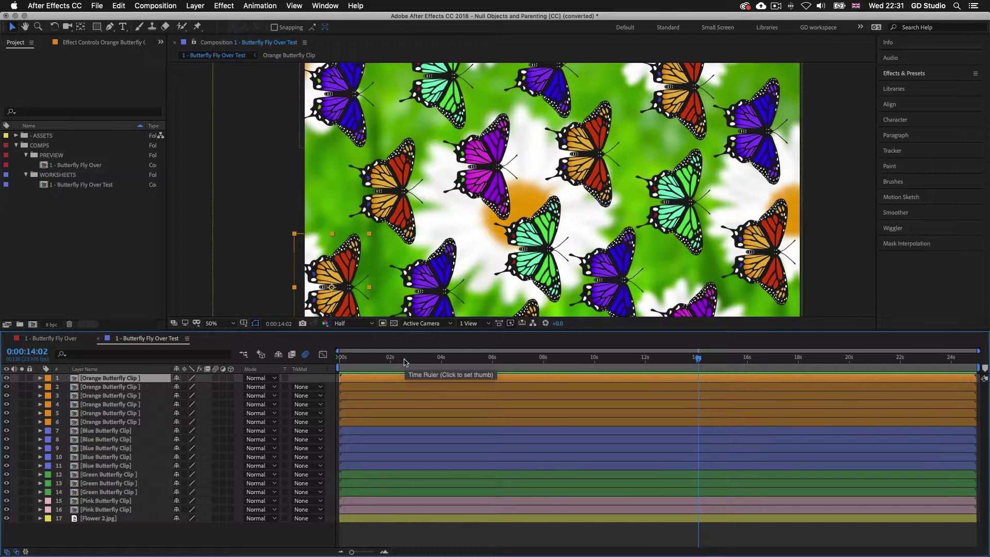
key("space")
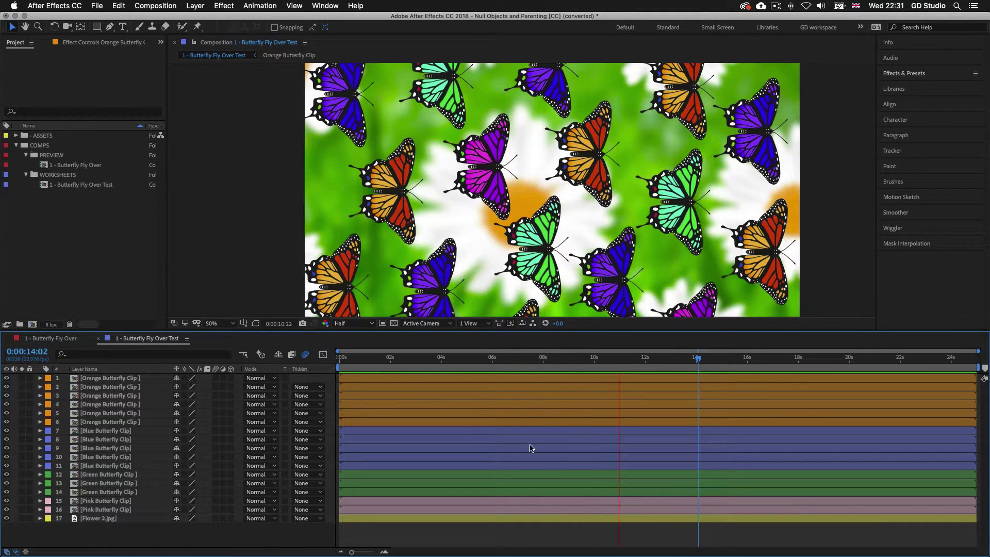
key("space")
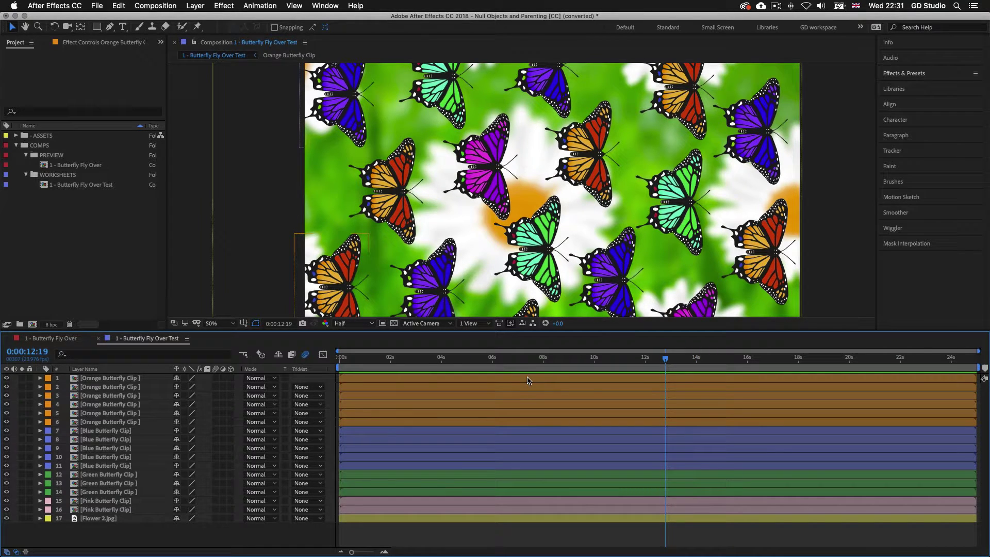
- Add a new null object to the Butterfly Fly Over Test composition
left_click(196, 6)
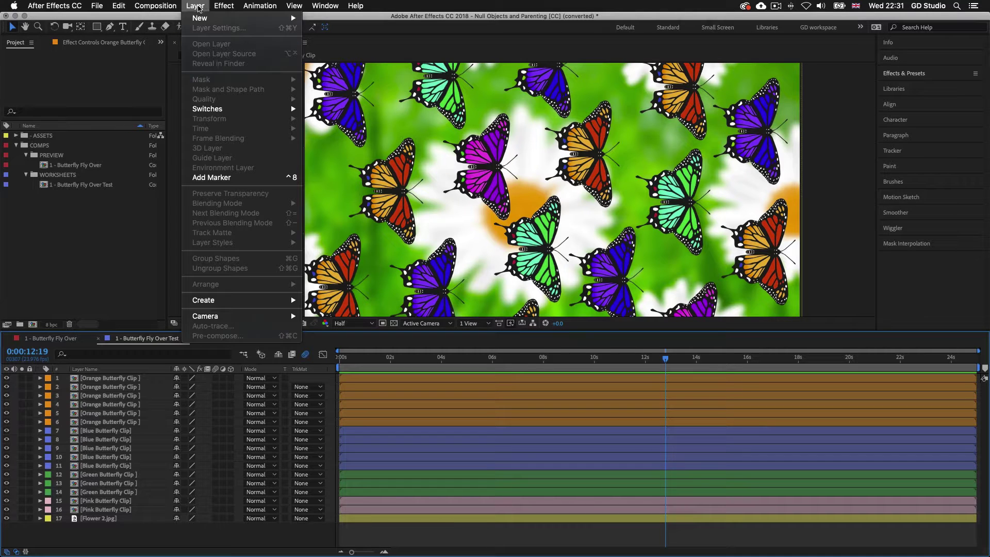
mouse_move(202, 20)
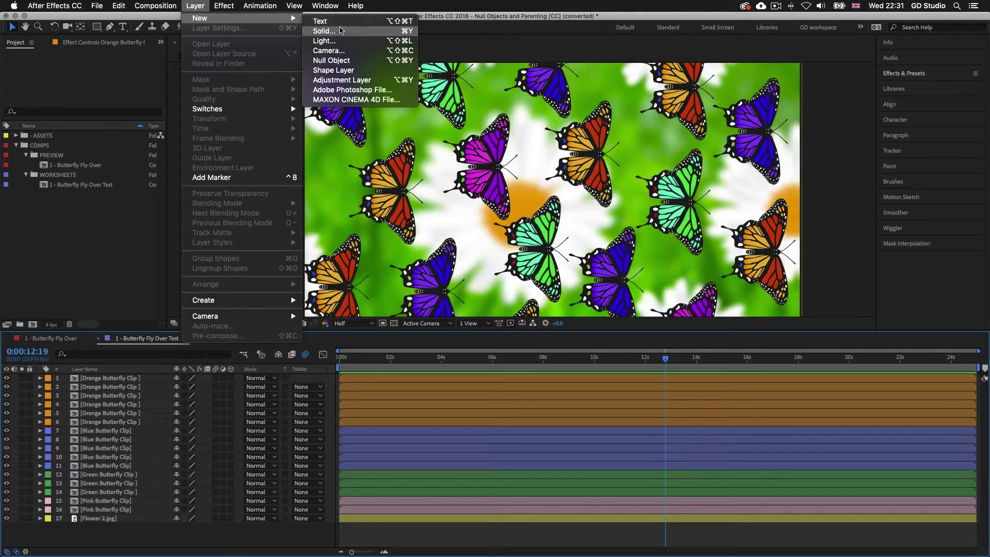
left_click(346, 60)
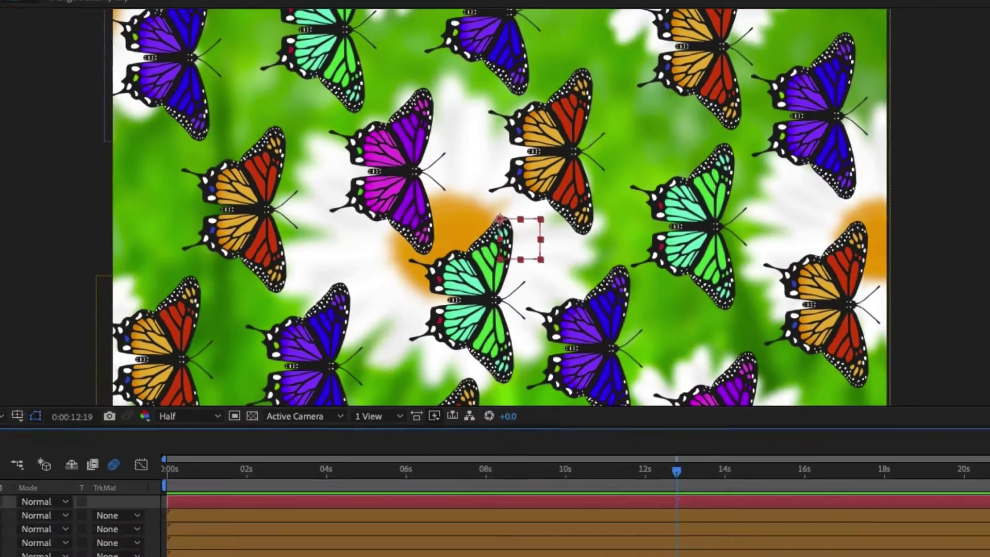
- Make sure layer controls are shown for the composition and set the viewer magnification to Fit
left_click(294, 6)
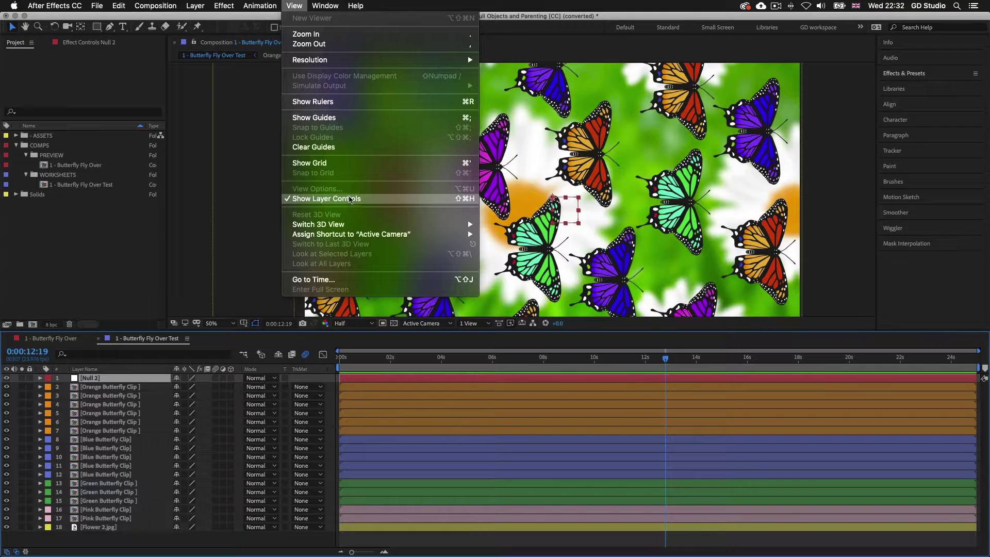
left_click(366, 199)
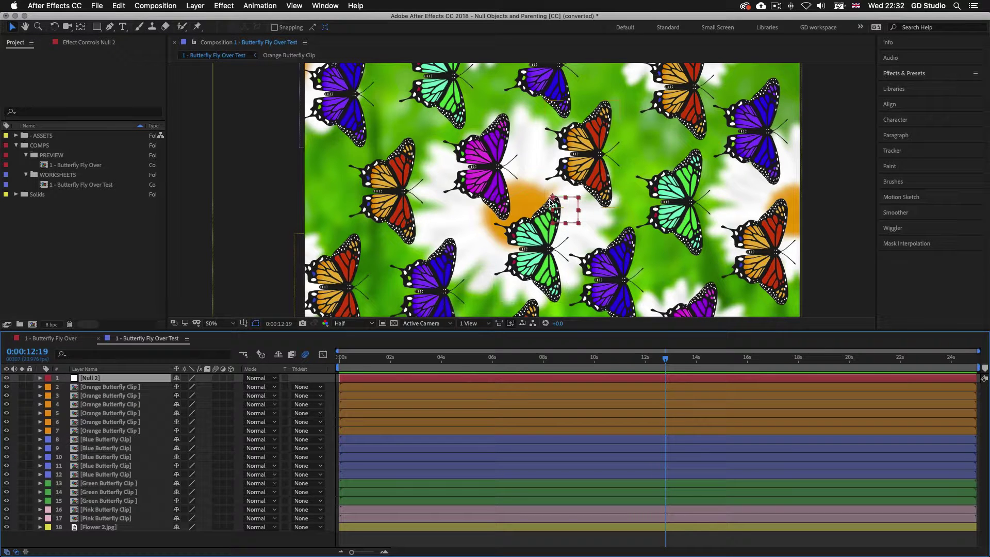
key("slash")
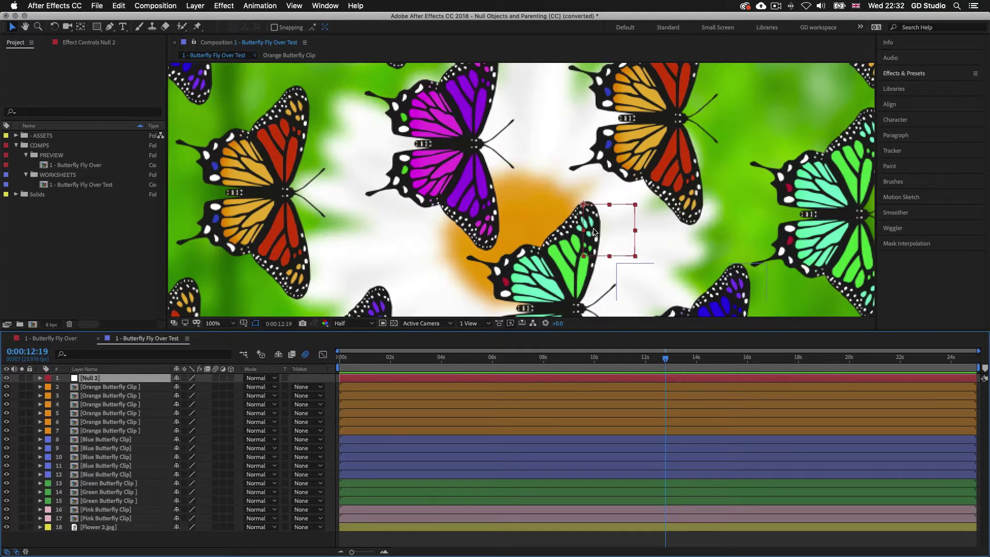
left_click(230, 324)
left_click(235, 336)
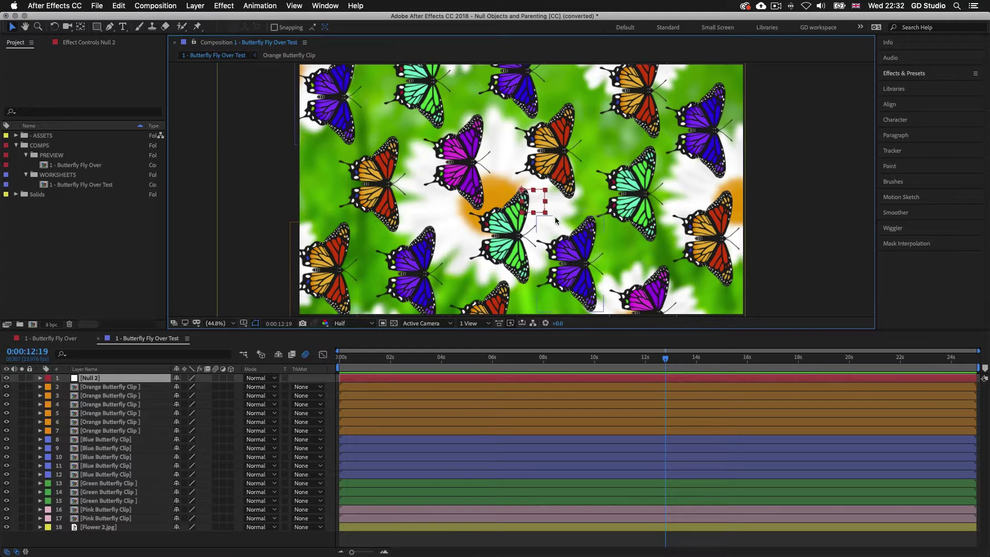
- Move the null object slightly up from the composition's centre and fit the whole composition in the viewer again
mouse_move(546, 216)
left_mouse_down()
mouse_move(543, 194)
mouse_move(521, 206)
mouse_move(545, 200)
left_mouse_up()
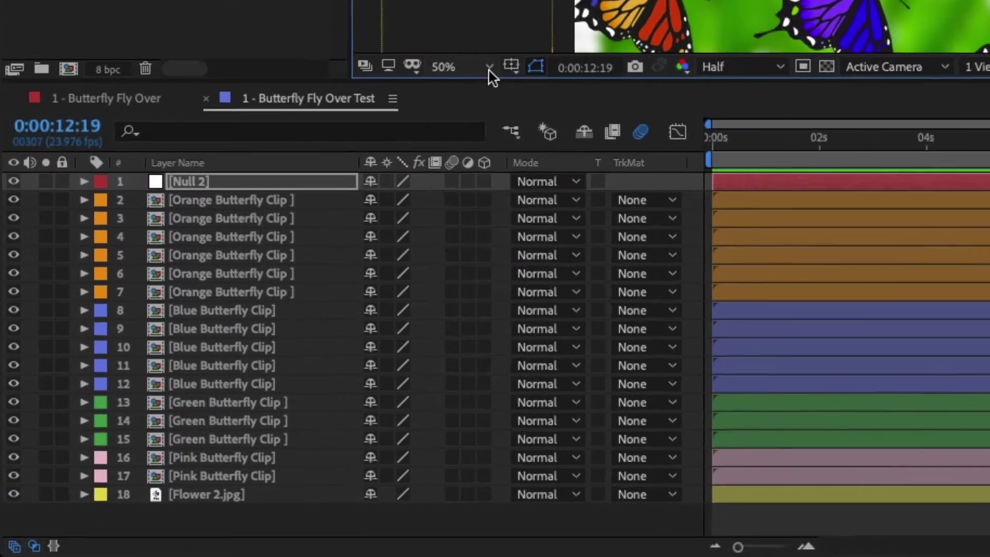
left_click(226, 323)
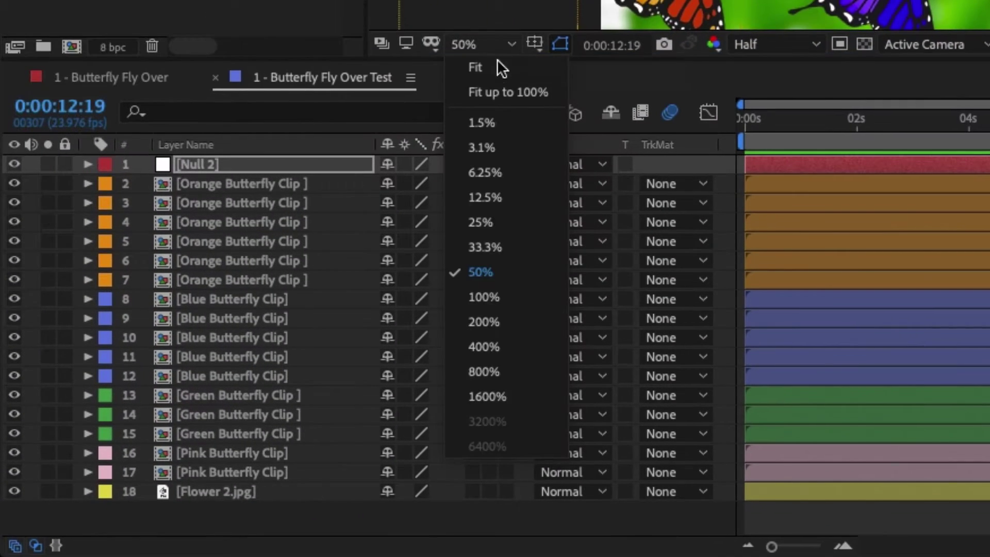
left_click(497, 62)
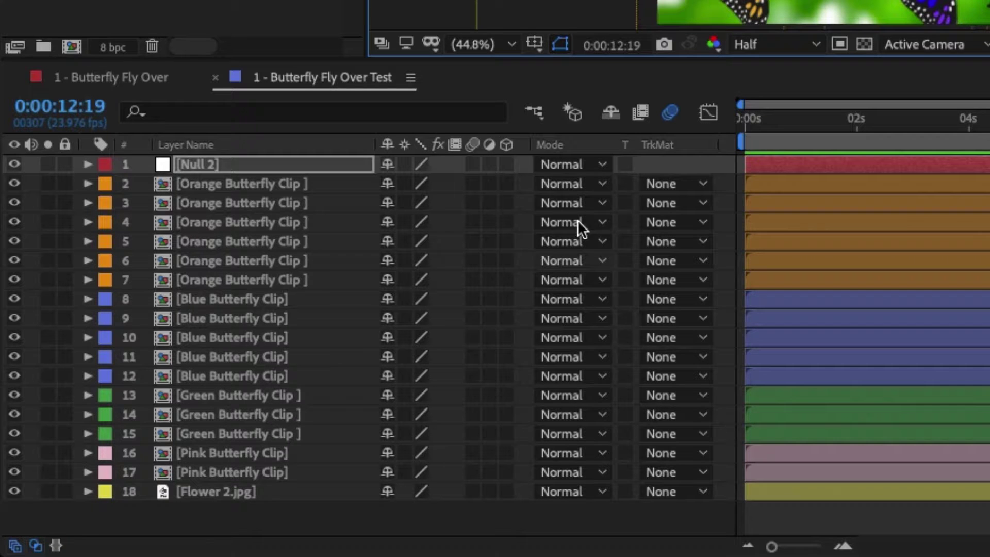
- Show the Parent & Link column for the layers of the Butterfly Fly Over Test composition
right_click(598, 143)
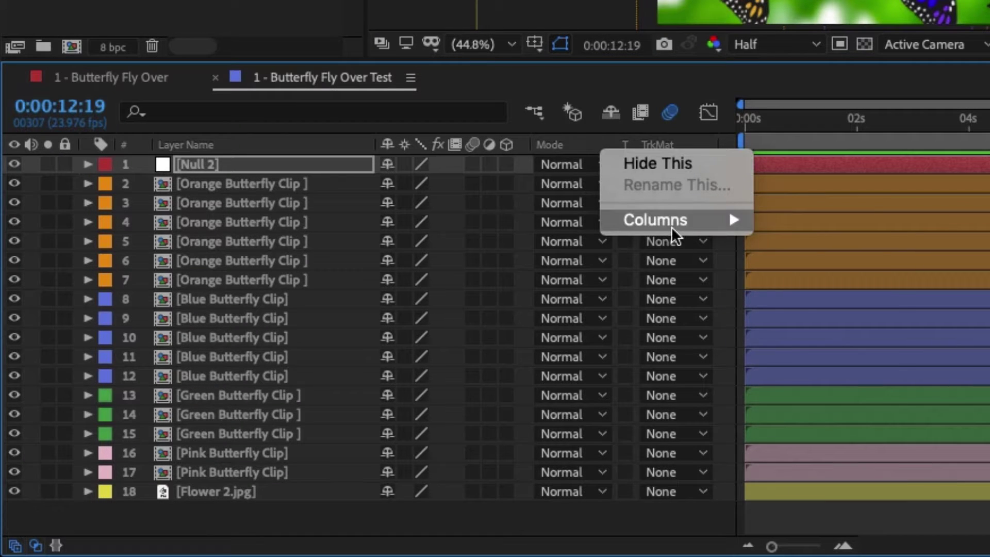
mouse_move(672, 226)
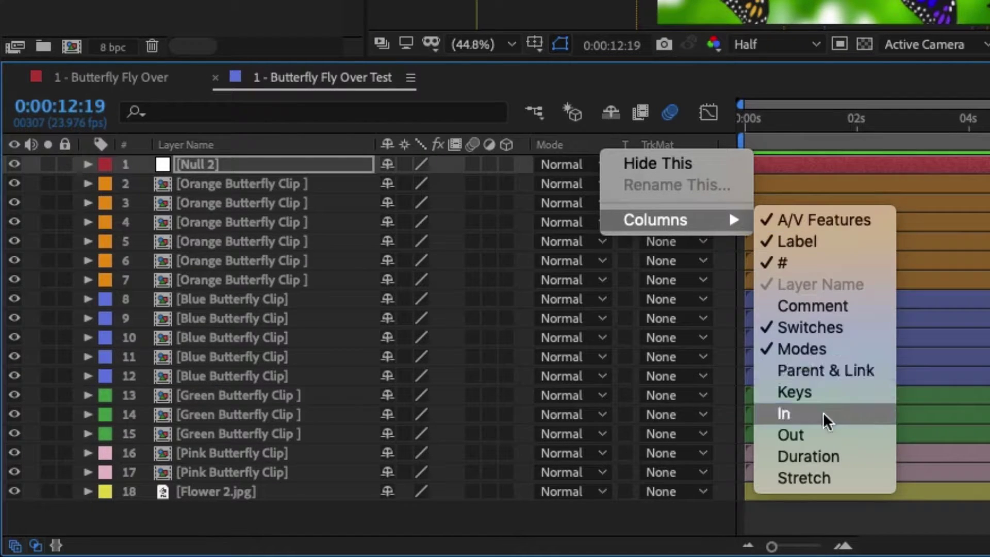
left_click(834, 369)
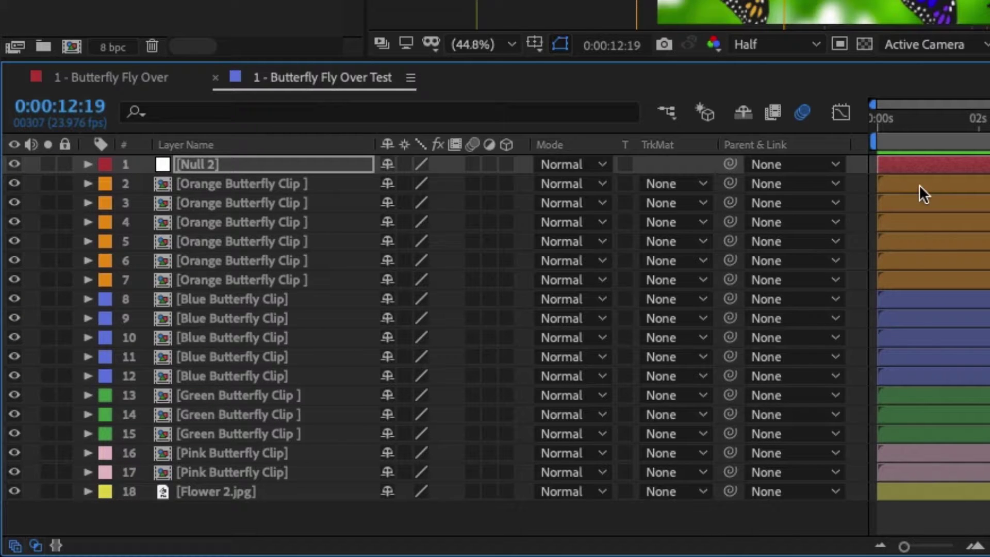
- Parent the topmost Orange Butterfly Clip layer to the Null 2 layer with the parent pick whip
left_click(942, 190)
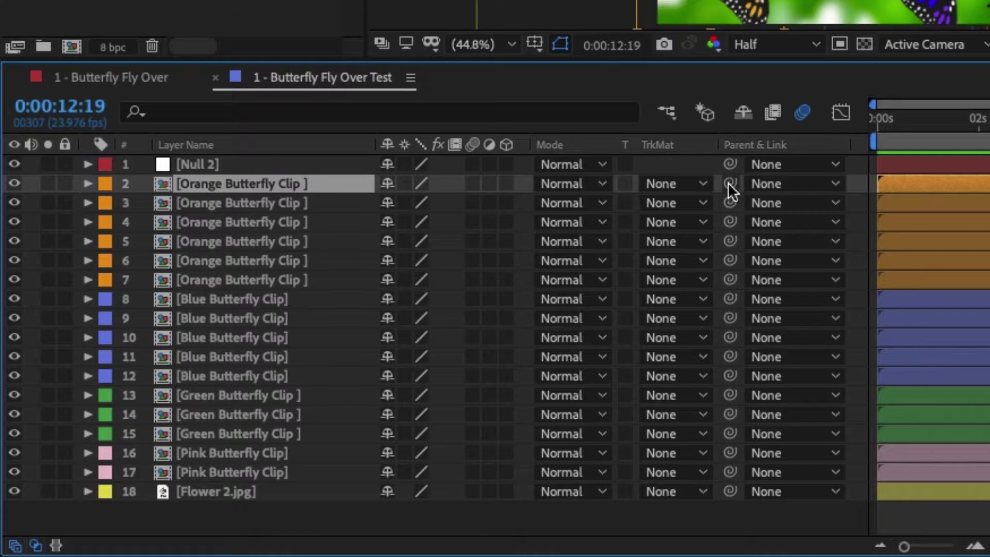
left_click_drag(728, 181, 989, 236)
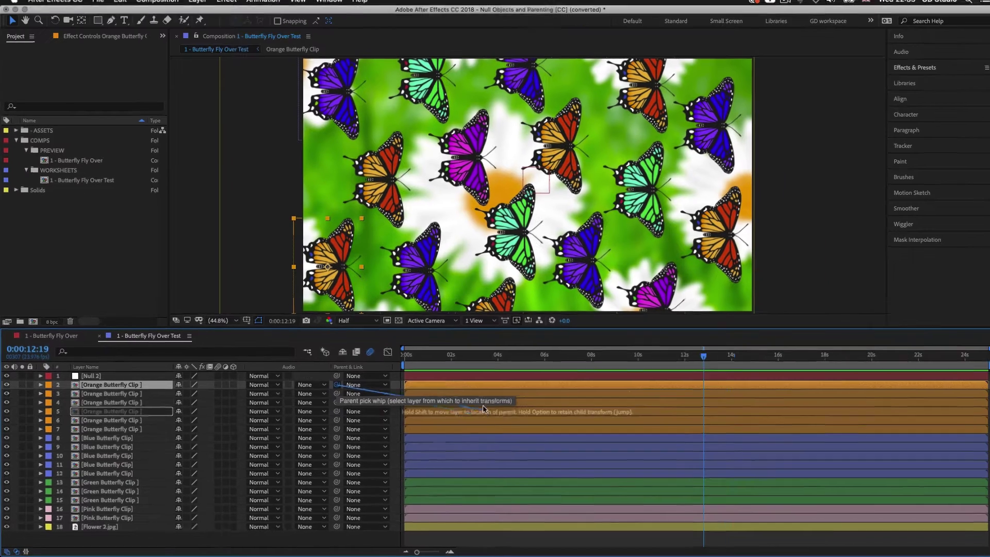
left_click_drag(484, 409, 483, 377)
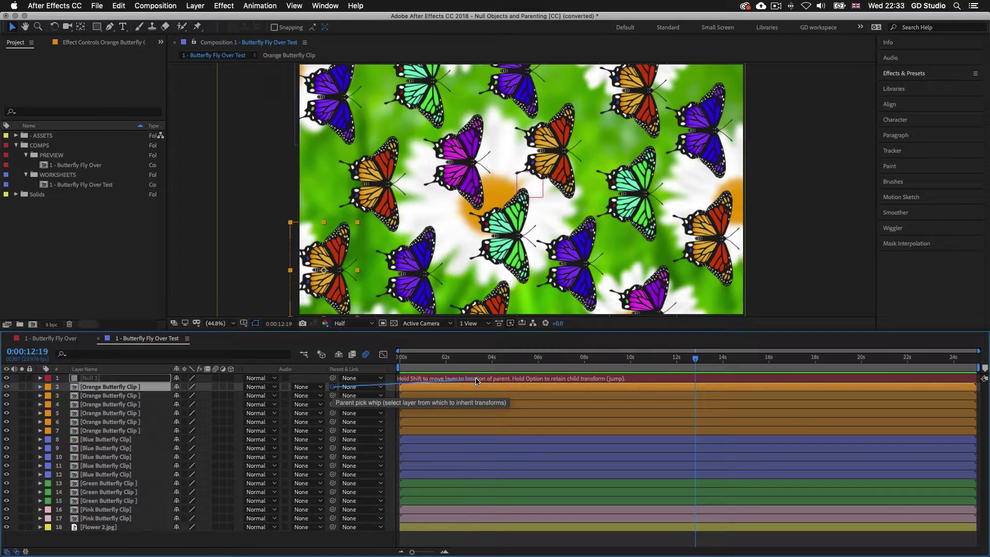
left_click_drag(477, 381, 477, 381)
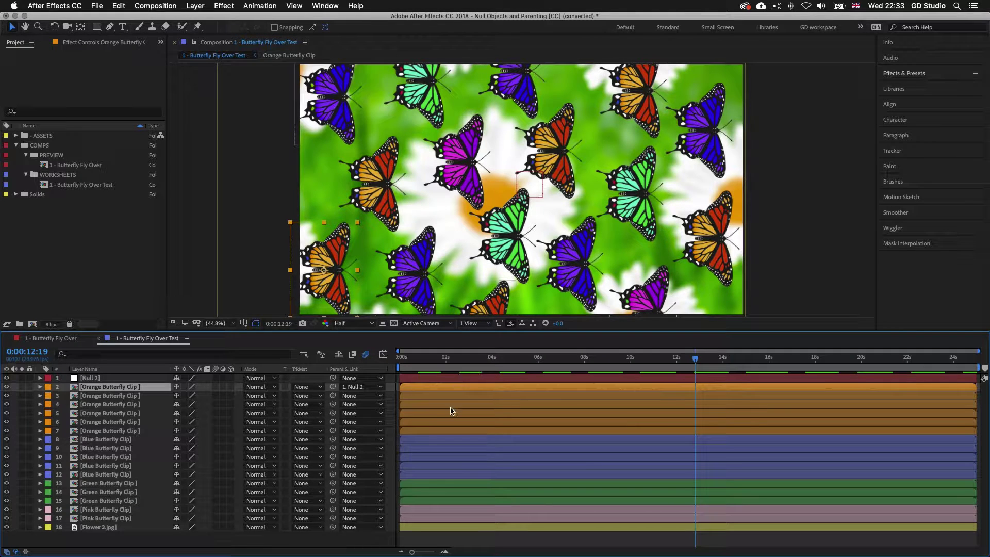
- Parent all remaining butterfly layers, 3 through 17, to Null 2 together, leaving the flower background unparented, and deselect everything
left_click(465, 396)
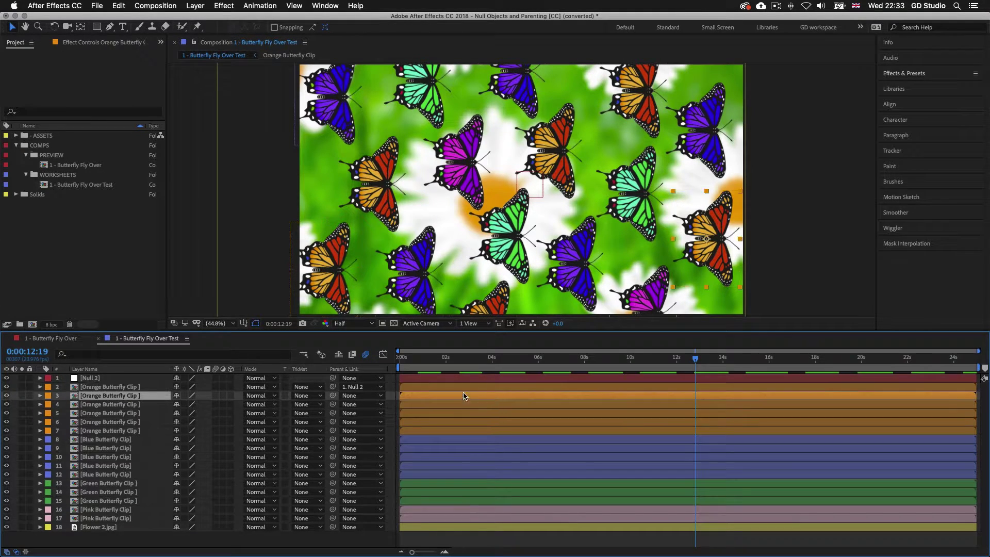
left_click(479, 517, "shift")
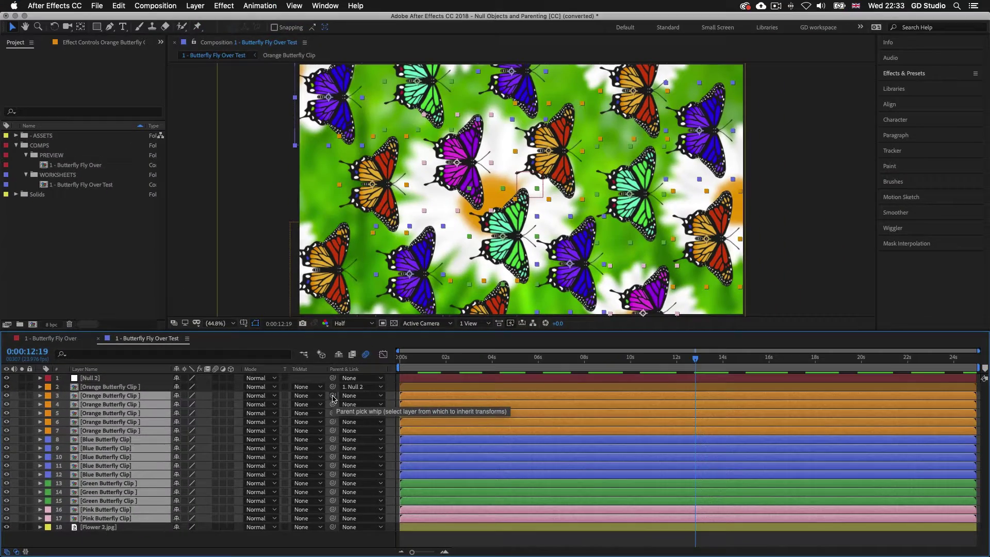
left_click_drag(549, 292, 735, 265)
left_click_drag(446, 380, 446, 380)
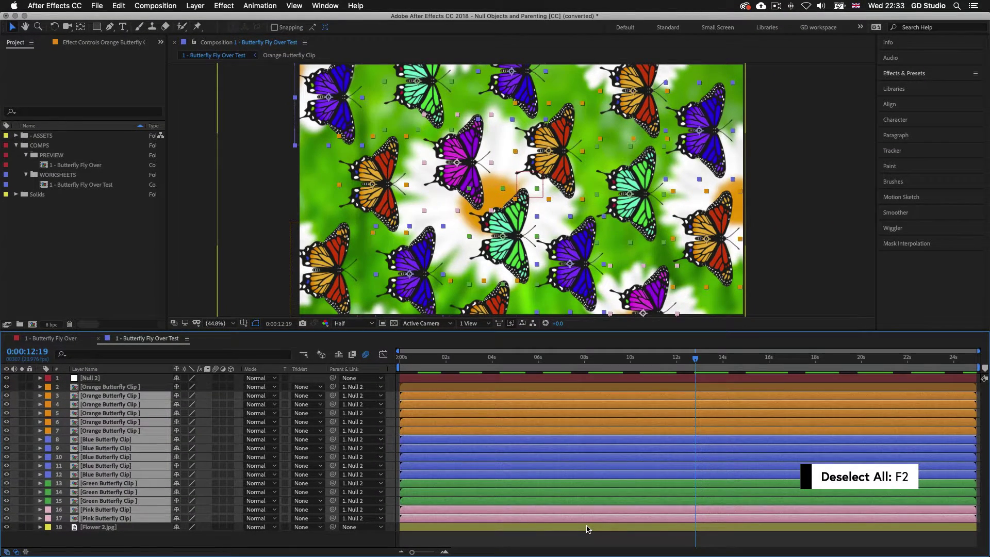
key("F2")
- Test the parenting by moving the null object, and set a Position keyframe on Null 2 at the first frame
left_click(572, 380)
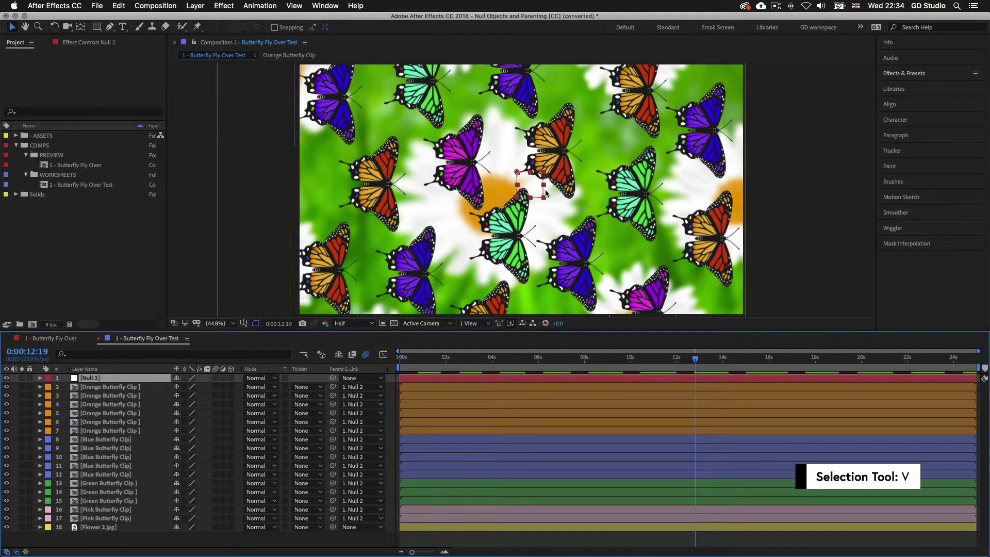
mouse_move(539, 201)
left_mouse_down()
mouse_move(559, 207)
mouse_move(503, 198)
mouse_move(508, 279)
mouse_move(485, 211)
mouse_move(554, 221)
mouse_move(483, 182)
mouse_move(516, 166)
mouse_move(567, 294)
mouse_move(497, 198)
mouse_move(514, 170)
mouse_move(553, 182)
mouse_move(541, 189)
left_mouse_up()
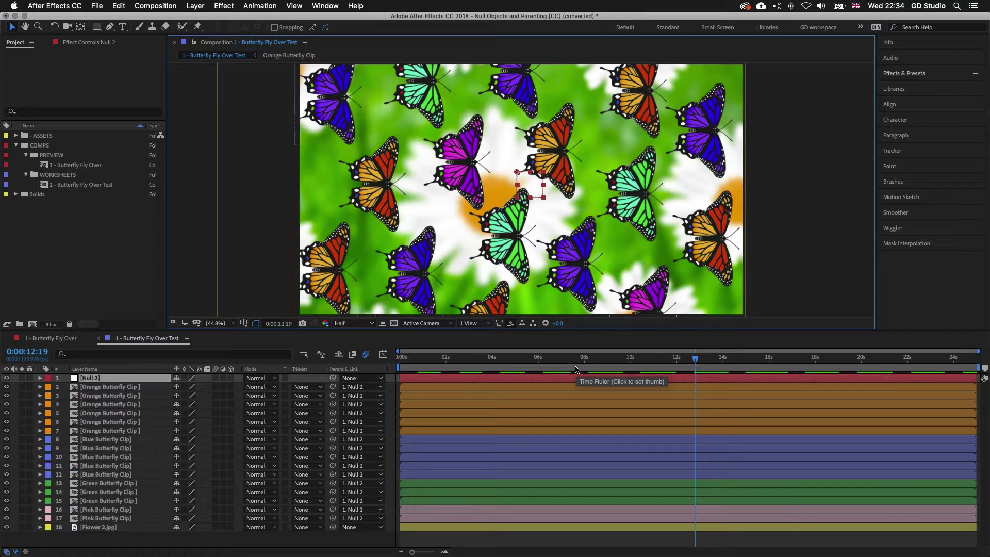
left_click_drag(590, 365, 396, 367)
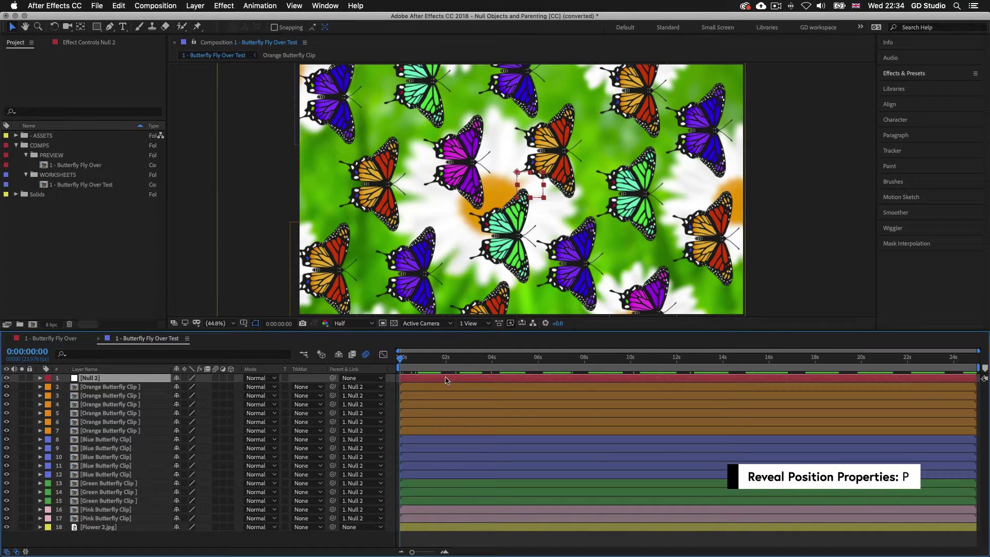
key("p")
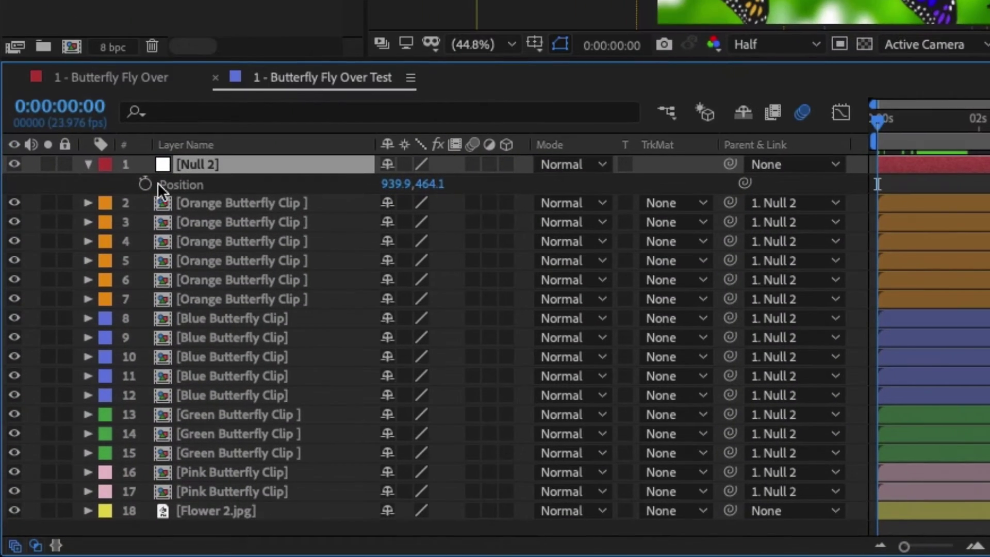
left_click(146, 186)
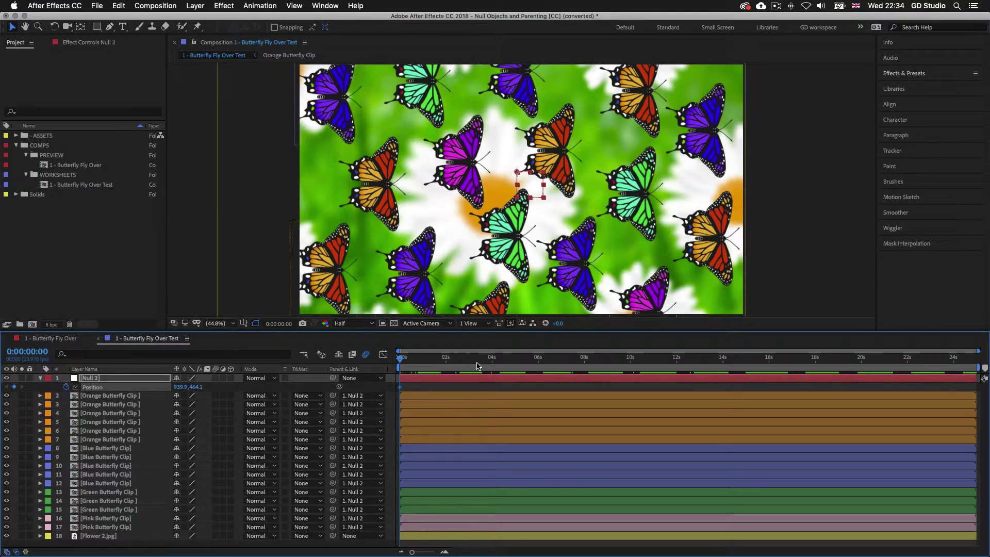
- Move Null 2 left at the first frame to about X -1000 so all butterflies sit outside the frame
key("shift+Left")
key("shift+Left")
key("shift+Left")
key("shift+Left")
key("shift+Left")
key("shift+Left")
key("shift+Left")
key("shift+Left")
key("shift+Left")
key("shift+Left")
key("shift+Left")
key("shift+Left")
key("shift+Left")
key("shift+Left")
key("shift+Left")
key("shift+Left")
key("shift+Left")
key("shift+Left")
key("shift+Left")
key("shift+Left")
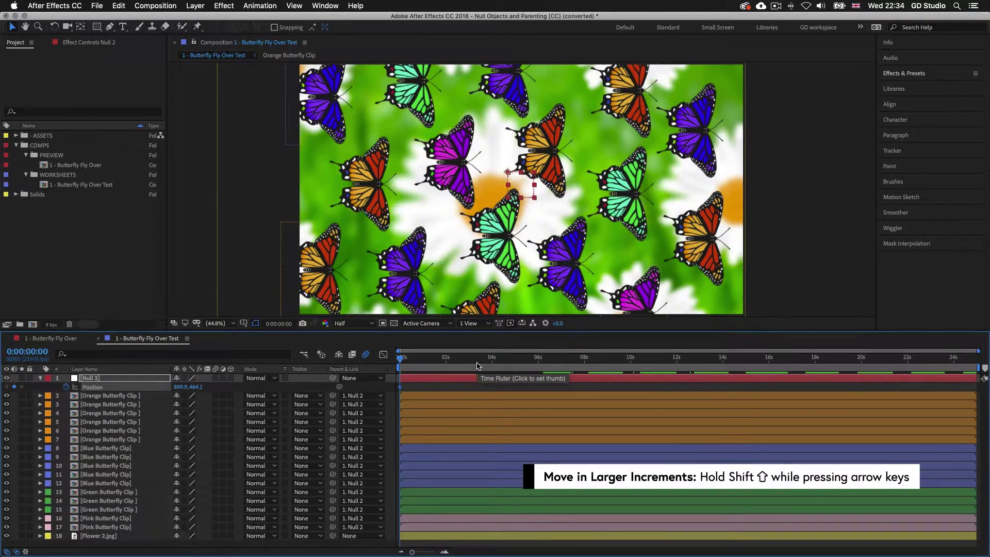
key("shift+Left")
key("shift+Left")
key("shift+Left")
key("shift+Left")
key("shift+Left")
key("shift+Left")
key("shift+Left")
key("shift+Left")
key("shift+Left")
key("shift+Left")
key("shift+Left")
key("shift+Left")
key("shift+Left")
key("shift+Left")
key("shift+Left")
key("shift+Left")
key("shift+Left")
key("shift+Left")
key("shift+Left")
key("shift+Left")
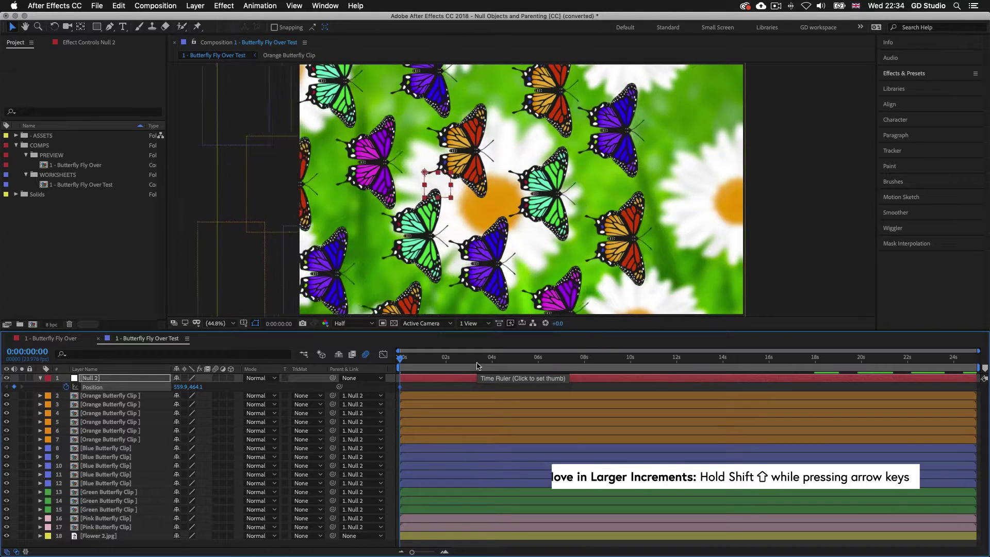
key("shift+Left")
key("shift+Left")
key("shift+Left")
key("shift+Left")
key("shift+Left")
key("shift+Left")
key("shift+Left")
key("shift+Left")
key("shift+Left")
key("shift+Left")
key("shift+Left")
key("shift+Left")
key("shift+Left")
key("shift+Left")
key("shift+Left")
key("shift+Left")
key("shift+Left")
key("shift+Left")
key("shift+Left")
key("shift+Left")
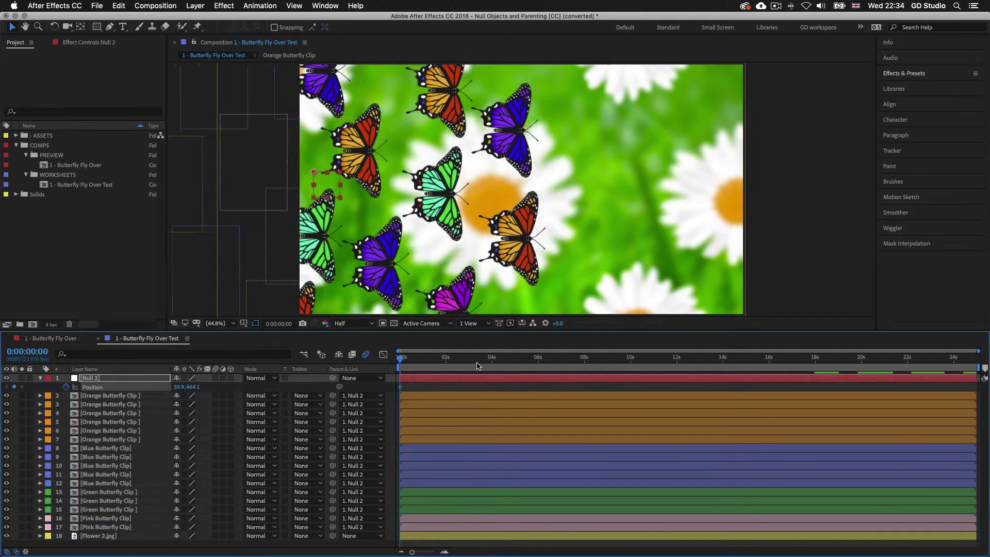
key("shift+Left")
key("shift+Left")
key("shift+Left")
key("shift+Left")
key("shift+Left")
key("shift+Left")
key("shift+Left")
key("shift+Left")
key("shift+Left")
key("shift+Left")
key("shift+Left")
key("shift+Left")
key("shift+Left")
key("shift+Left")
key("shift+Left")
key("shift+Left")
key("shift+Left")
key("shift+Left")
key("shift+Left")
key("shift+Left")
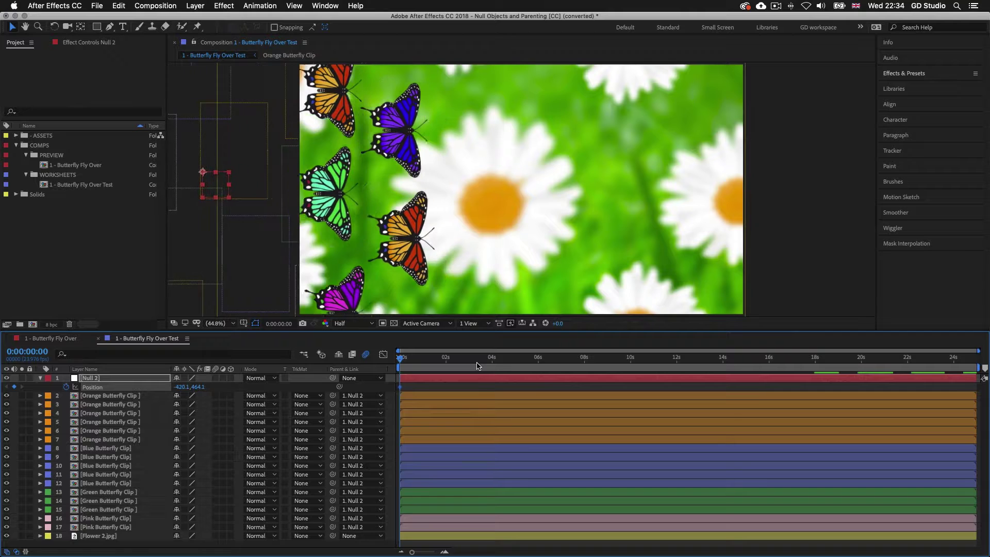
key("shift+Left")
key("shift+Left")
key("shift+Left")
key("shift+Left")
key("shift+Left")
key("shift+Left")
key("shift+Left")
key("shift+Left")
key("shift+Left")
key("shift+Left")
key("shift+Left")
key("shift+Left")
key("shift+Left")
key("shift+Left")
key("shift+Left")
key("shift+Left")
key("shift+Left")
key("shift+Left")
key("shift+Left")
key("shift+Left")
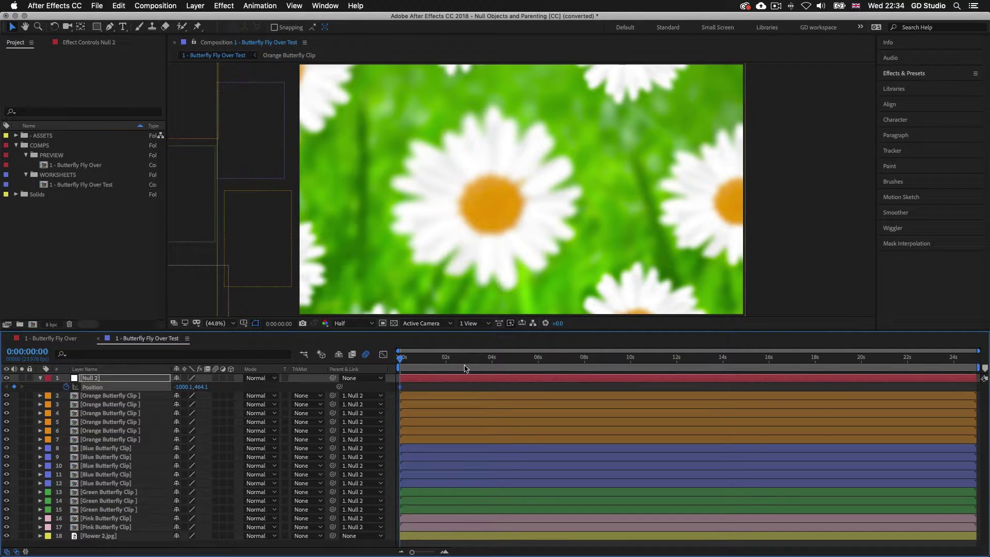
- At the last frame, 0:00:24:23, move Null 2 horizontally to the right to about X 2100, carrying the butterflies across the frame
left_click(779, 358)
key("shift+Right")
key("shift+Right")
key("shift+Right")
key("shift+Right")
key("shift+Right")
key("shift+Right")
key("shift+Right")
key("shift+Right")
key("shift+Right")
key("shift+Right")
key("shift+Right")
key("shift+Right")
key("shift+Right")
key("shift+Right")
key("shift+Right")
key("shift+Right")
key("shift+Right")
key("shift+Right")
key("shift+Right")
key("shift+Right")
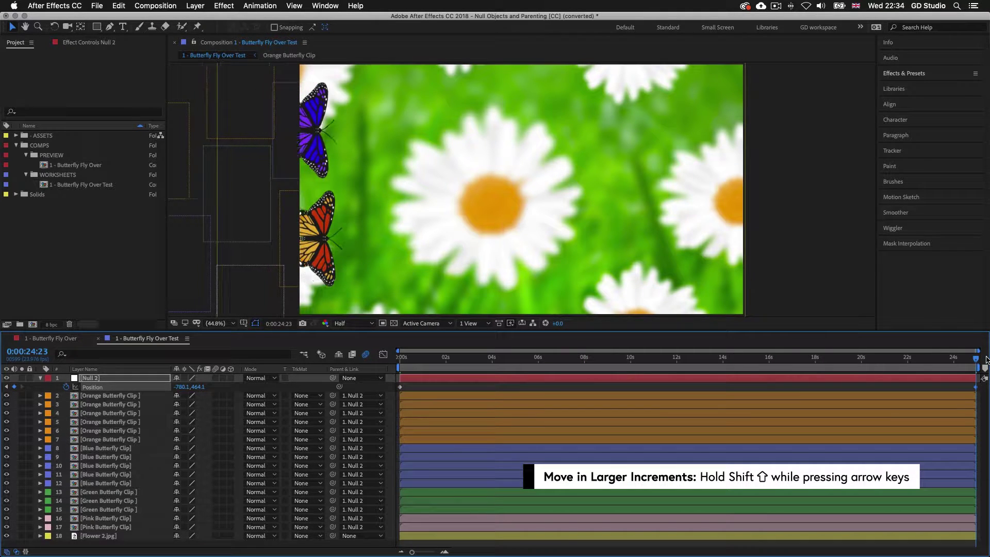
key("shift+Right")
key("shift+Right")
key("shift+Right")
key("shift+Right")
key("shift+Right")
key("shift+Right")
key("shift+Right")
key("shift+Right")
key("shift+Right")
key("shift+Right")
key("shift+Right")
key("shift+Right")
key("shift+Right")
key("shift+Right")
key("shift+Right")
key("shift+Right")
key("shift+Right")
key("shift+Right")
key("shift+Right")
key("shift+Right")
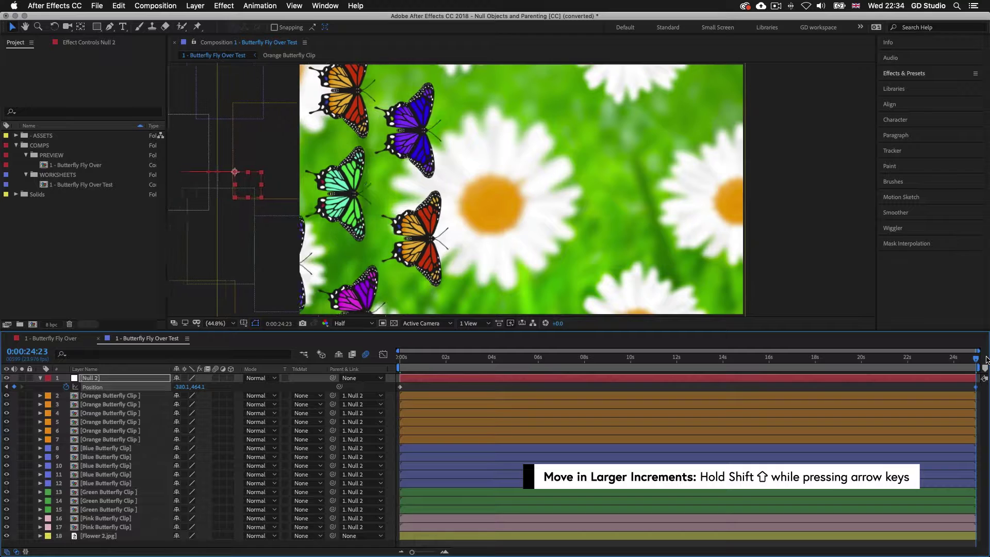
key("shift+Right")
key("shift+Right")
key("shift+Right")
key("shift+Right")
key("shift+Right")
key("shift+Right")
key("shift+Right")
key("shift+Right")
key("shift+Right")
key("shift+Right")
key("shift+Right")
key("shift+Right")
key("shift+Right")
key("shift+Right")
key("shift+Right")
key("shift+Right")
key("shift+Right")
key("shift+Right")
key("shift+Right")
key("shift+Right")
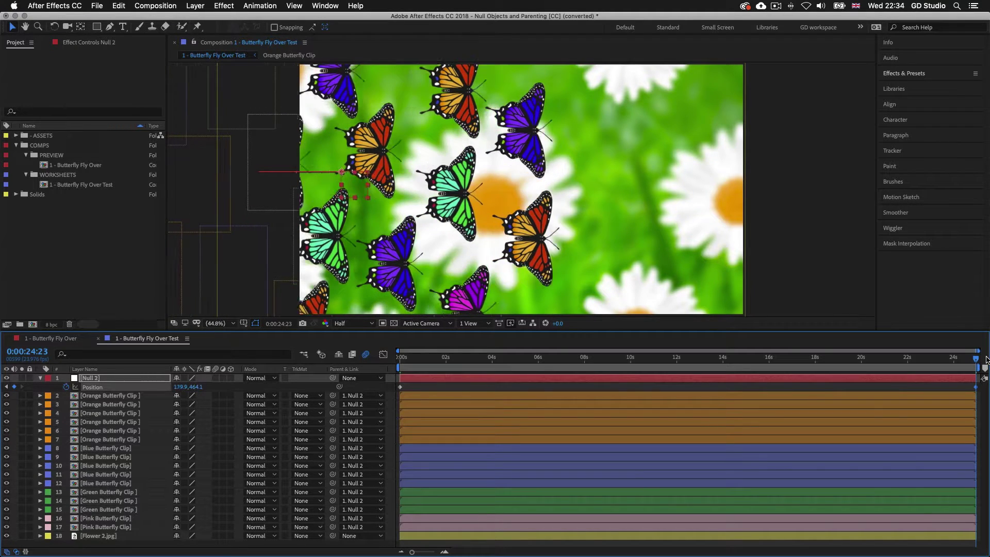
key("shift+Right")
key("shift+Right")
key("shift+Right")
key("shift+Right")
key("shift+Right")
key("shift+Right")
key("shift+Right")
key("shift+Right")
key("shift+Right")
key("shift+Right")
key("shift+Right")
key("shift+Right")
key("shift+Right")
key("shift+Right")
key("shift+Right")
key("shift+Right")
key("shift+Right")
key("shift+Right")
key("shift+Right")
key("shift+Right")
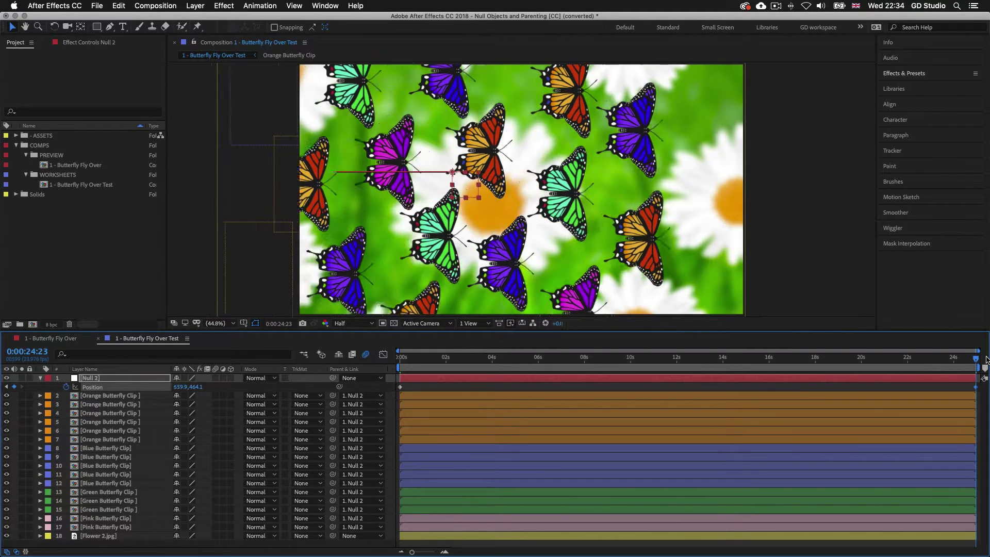
key("shift+Right")
key("shift+Right")
key("shift+Right")
key("shift+Right")
key("shift+Right")
key("shift+Right")
key("shift+Right")
key("shift+Right")
key("shift+Right")
key("shift+Right")
key("shift+Right")
key("shift+Right")
key("shift+Right")
key("shift+Right")
key("shift+Right")
key("shift+Right")
key("shift+Right")
key("shift+Right")
key("shift+Right")
key("shift+Right")
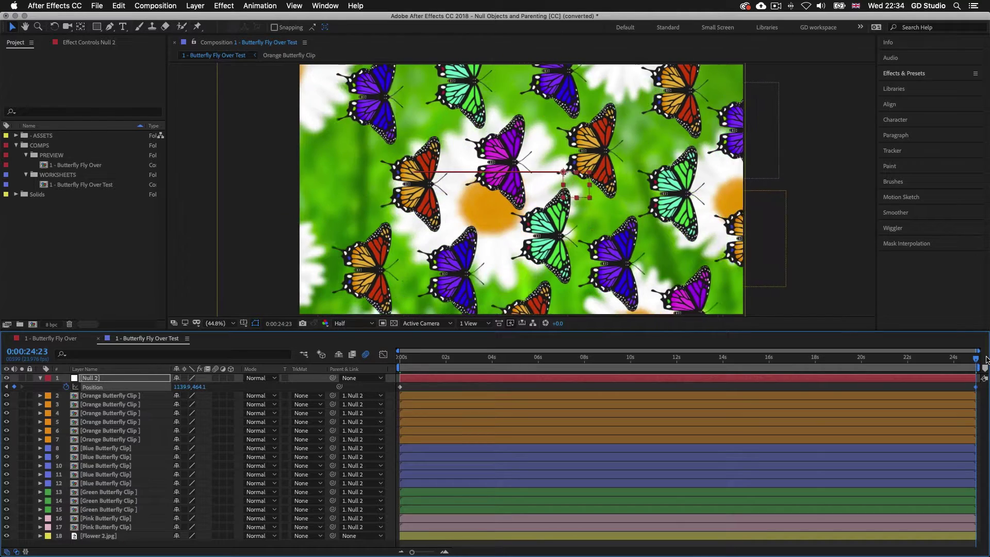
key("shift+Right")
key("shift+Right")
key("shift+Right")
key("shift+Right")
key("shift+Right")
key("shift+Right")
key("shift+Right")
key("shift+Right")
key("shift+Right")
key("shift+Right")
key("shift+Right")
key("shift+Right")
key("shift+Right")
key("shift+Right")
key("shift+Right")
key("shift+Right")
key("shift+Right")
key("shift+Right")
key("shift+Right")
key("shift+Right")
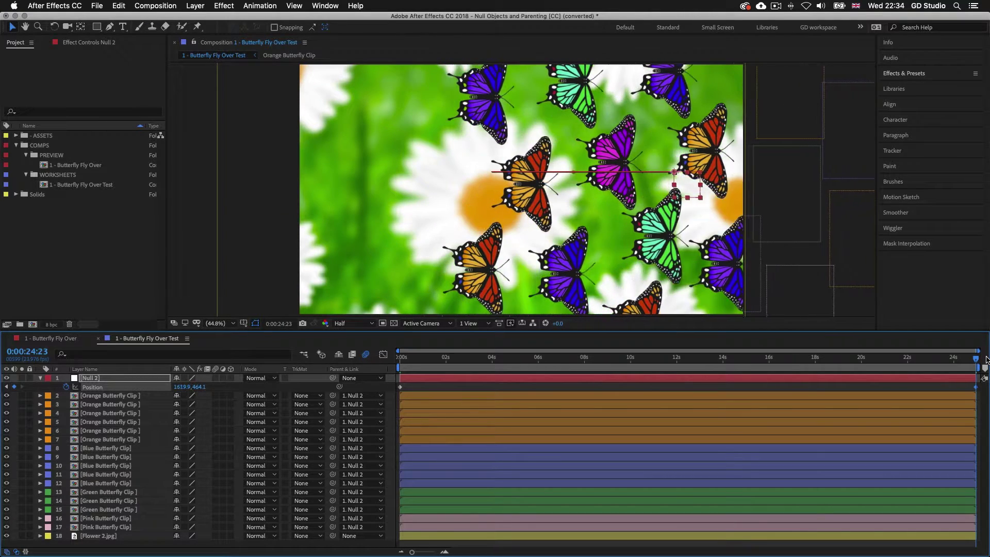
key("shift+Right")
key("shift+Right")
key("shift+Right")
key("shift+Right")
key("shift+Right")
key("shift+Right")
key("shift+Right")
key("shift+Right")
key("shift+Right")
key("shift+Right")
key("shift+Right")
key("shift+Right")
key("shift+Right")
key("shift+Right")
key("shift+Right")
key("shift+Right")
key("shift+Right")
key("shift+Right")
key("shift+Right")
key("shift+Right")
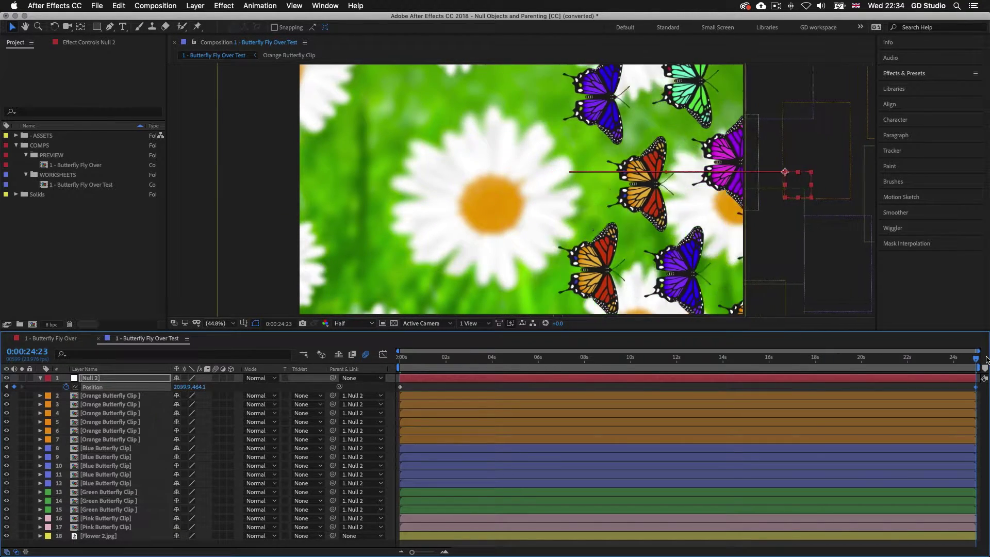
- At the last frame, move Null 2 further right to about X 2940 so all butterflies leave the frame
key("shift+Right")
key("shift+Right")
key("shift+Right")
key("shift+Right")
key("shift+Right")
key("shift+Right")
key("shift+Right")
key("shift+Right")
key("shift+Right")
key("shift+Right")
key("shift+Right")
key("shift+Right")
key("shift+Right")
key("shift+Right")
key("shift+Right")
key("shift+Right")
key("shift+Right")
key("shift+Right")
key("shift+Right")
key("shift+Right")
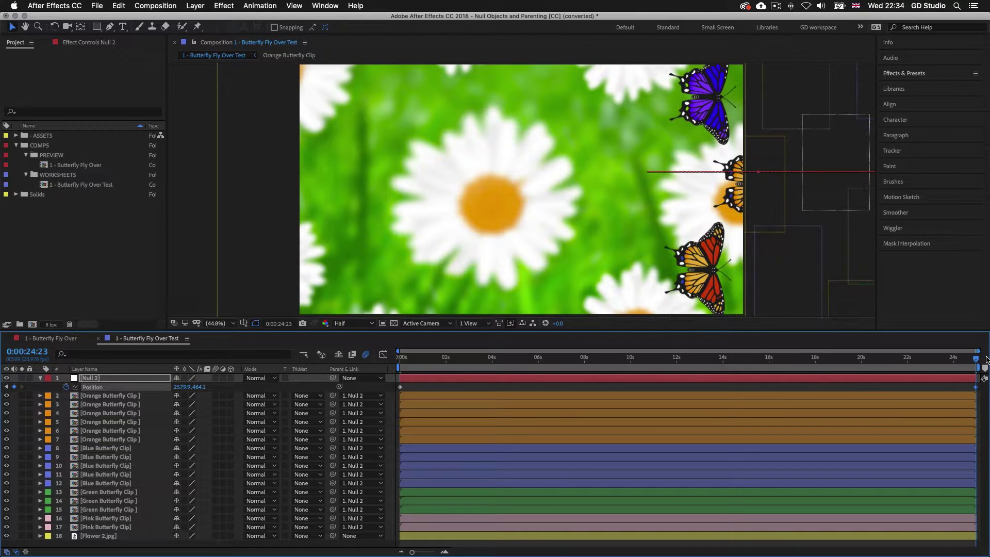
key("shift+Right")
key("shift+Right")
key("shift+Right")
key("shift+Right")
key("shift+Right")
key("shift+Right")
key("shift+Right")
key("shift+Right")
key("shift+Right")
key("shift+Right")
key("shift+Right")
key("shift+Right")
key("shift+Right")
key("shift+Right")
key("shift+Right")
key("shift+Right")
key("shift+Right")
key("shift+Right")
key("shift+Right")
key("shift+Right")
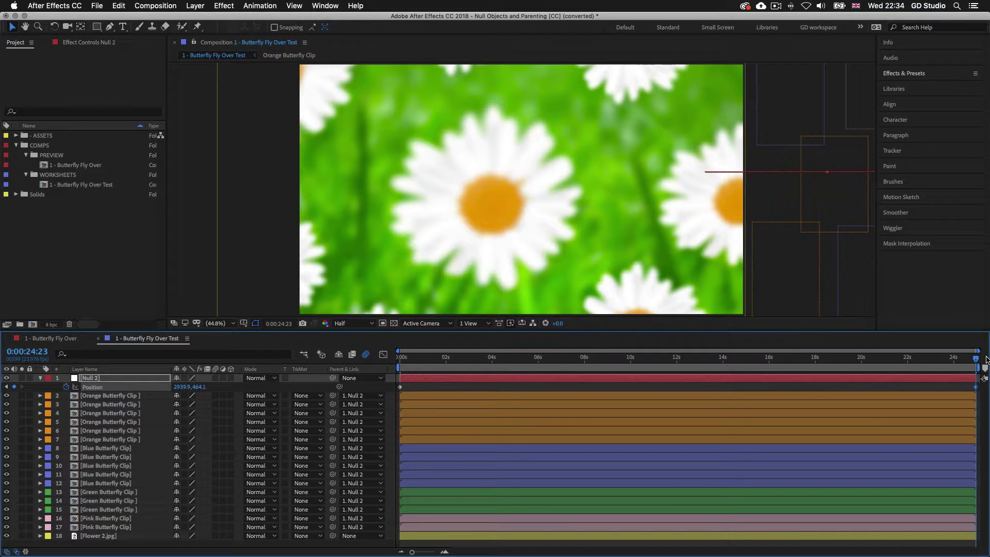
- Set a Scale keyframe on Null 2 at the first frame and enlarge it to about 122.6, 120.2%
left_click(410, 357)
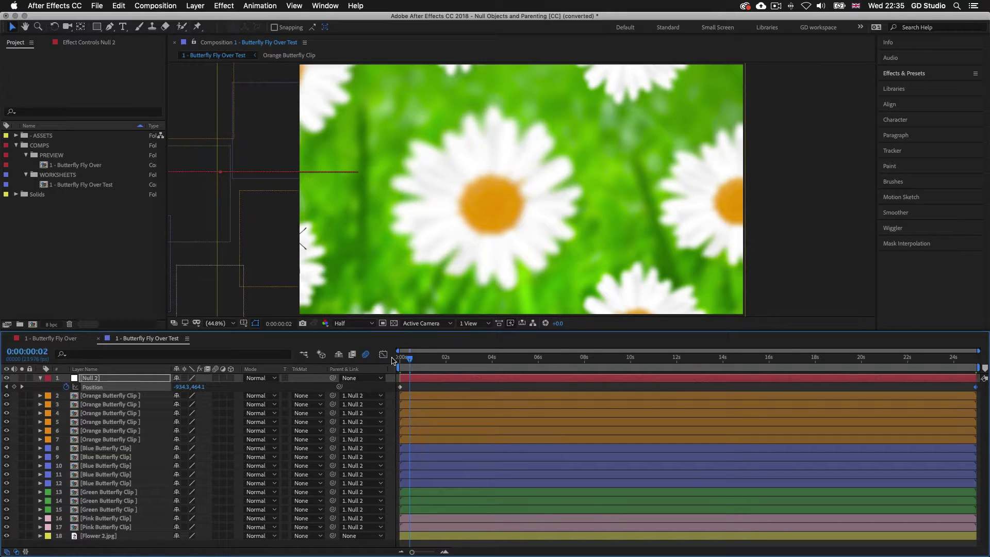
key("Home")
left_click(424, 378)
key("s")
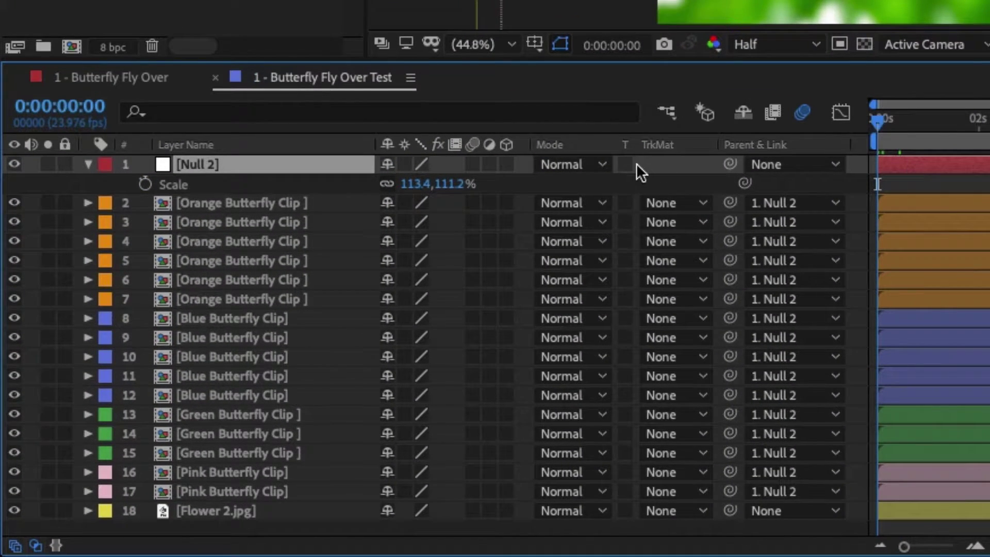
left_click(145, 184)
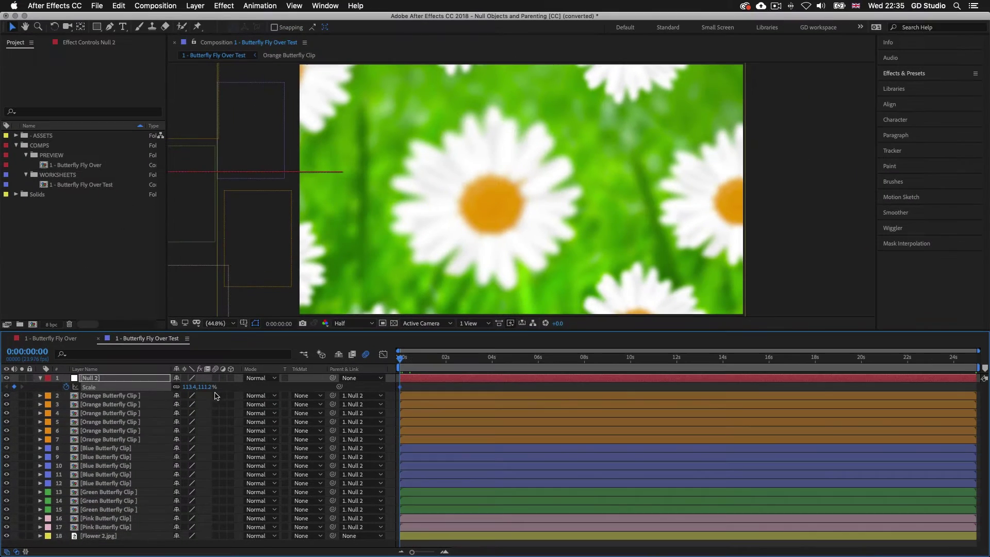
left_click_drag(203, 391, 208, 387)
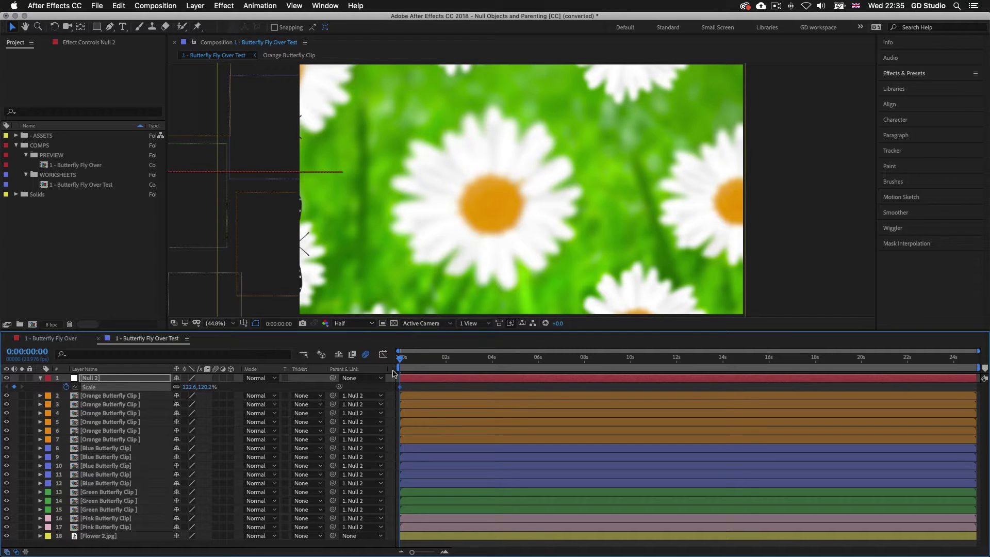
- Scale Null 2 down to about 71.6, 70.2% at 0:00:24:23 and preview the animation from the first frame
left_click_drag(399, 361, 976, 358)
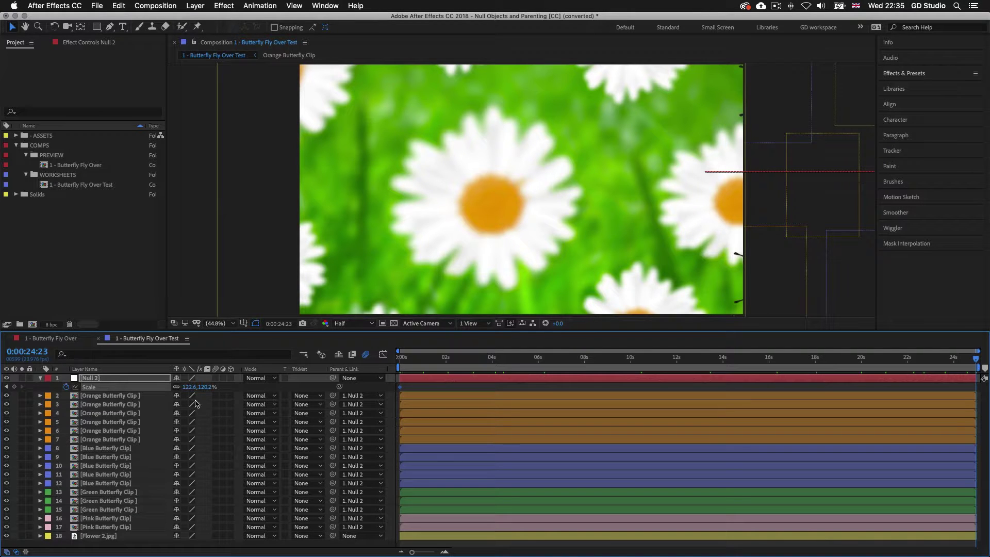
left_click_drag(205, 391, 182, 388)
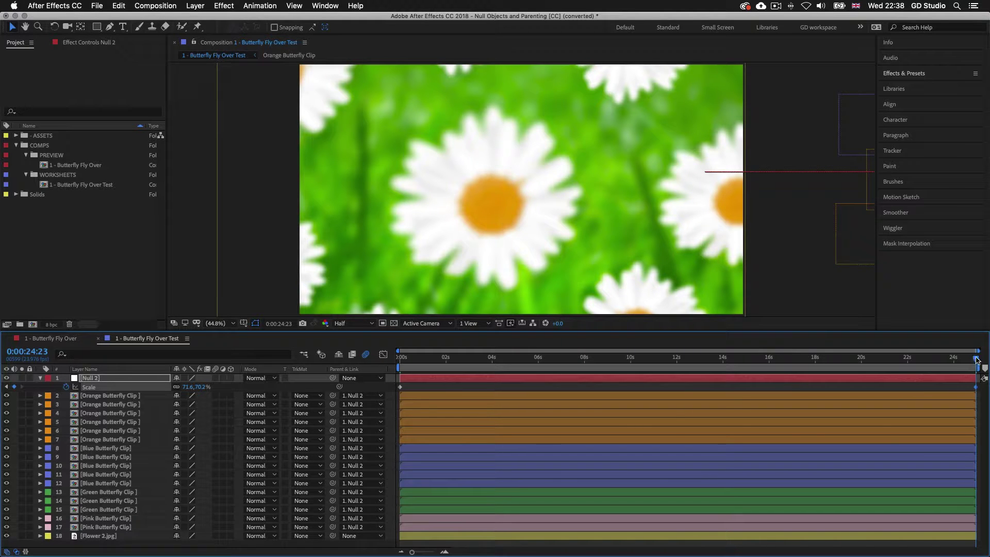
left_click_drag(944, 361, 393, 371)
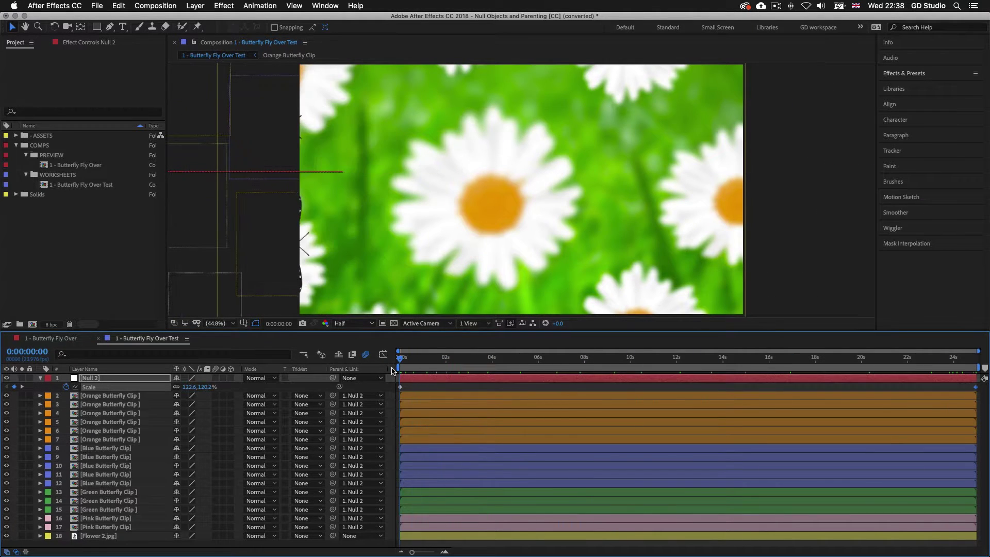
key("space")
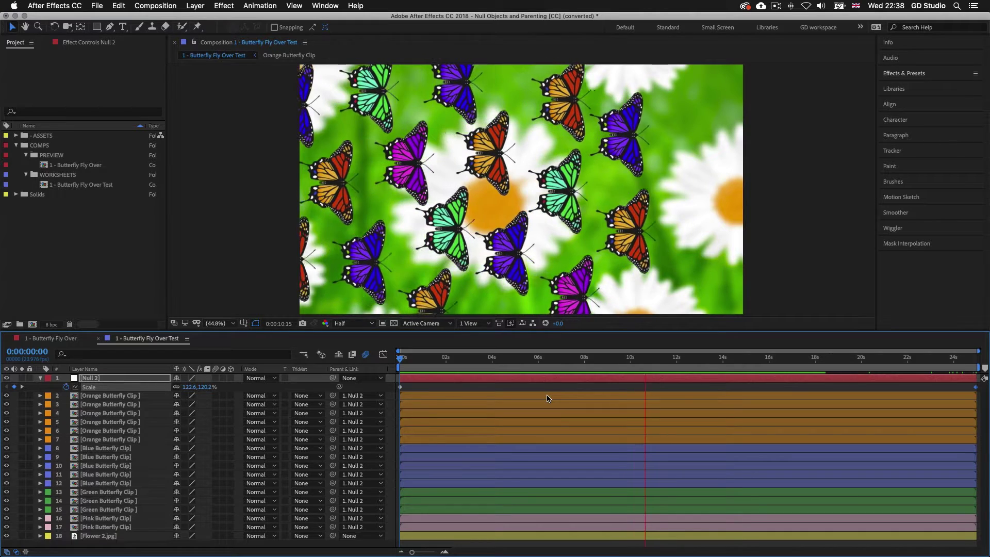
key("space")
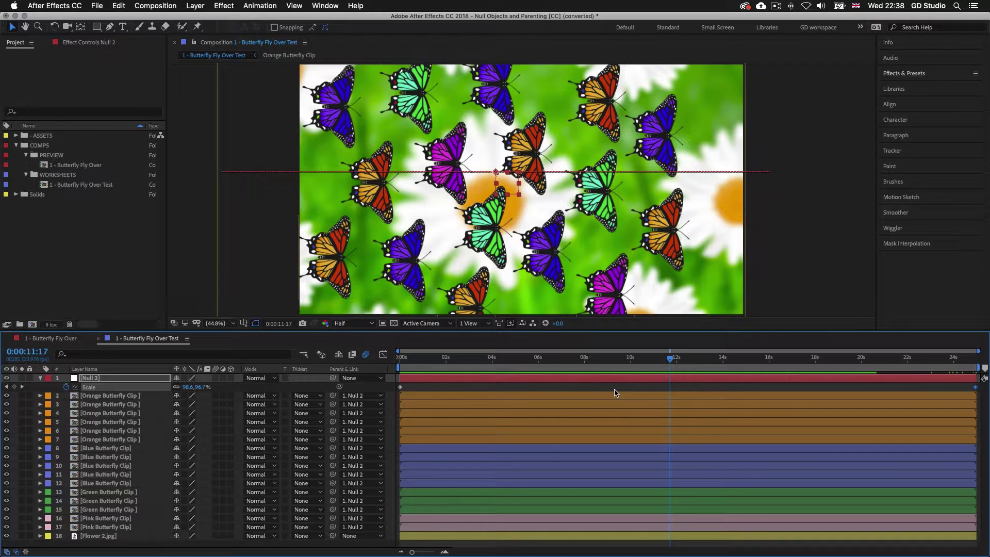
- At 0:00:12:02, scale the orange butterfly on layer 3 down to about 17.0, 16.7%
left_click_drag(669, 361, 679, 361)
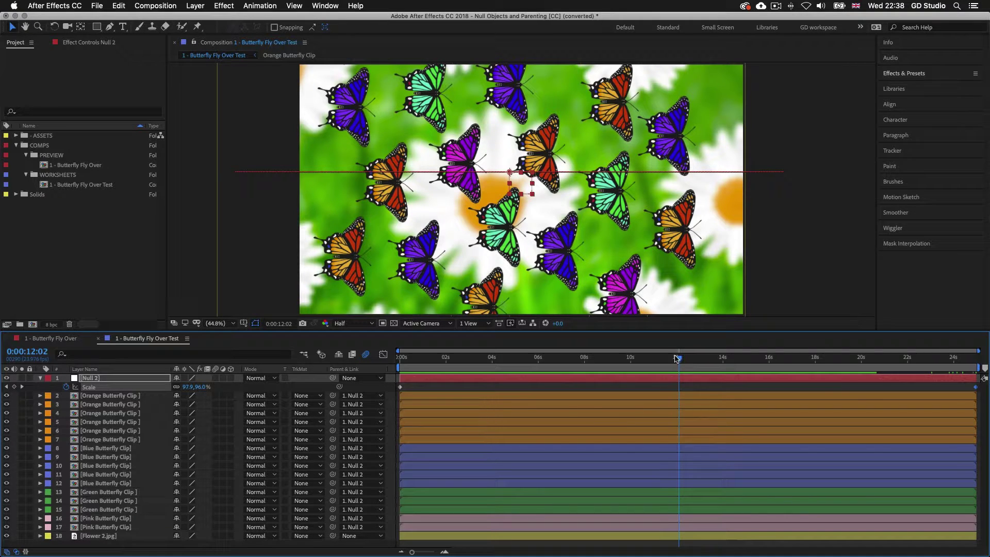
mouse_move(677, 358)
left_mouse_down()
mouse_move(703, 361)
mouse_move(679, 363)
left_mouse_up()
left_click(686, 247)
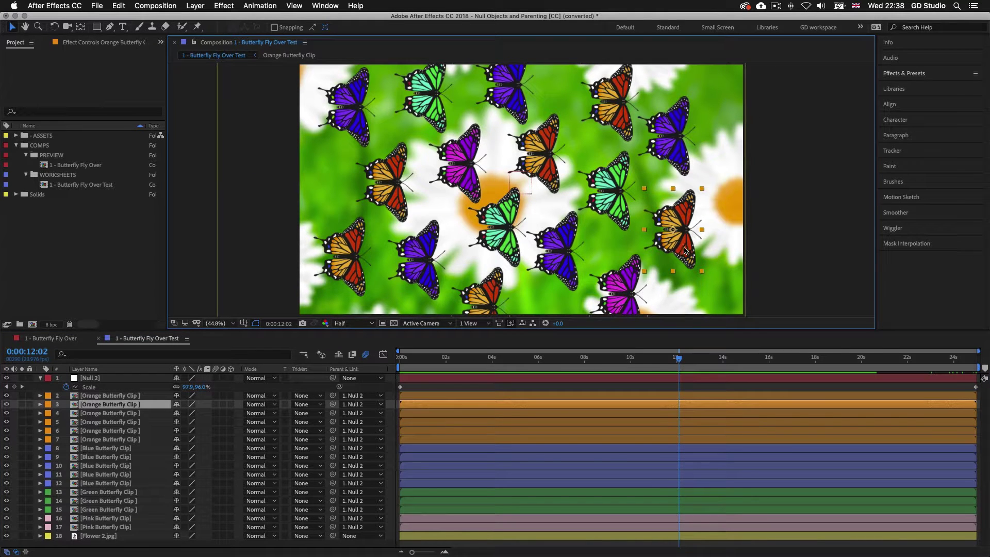
key("s")
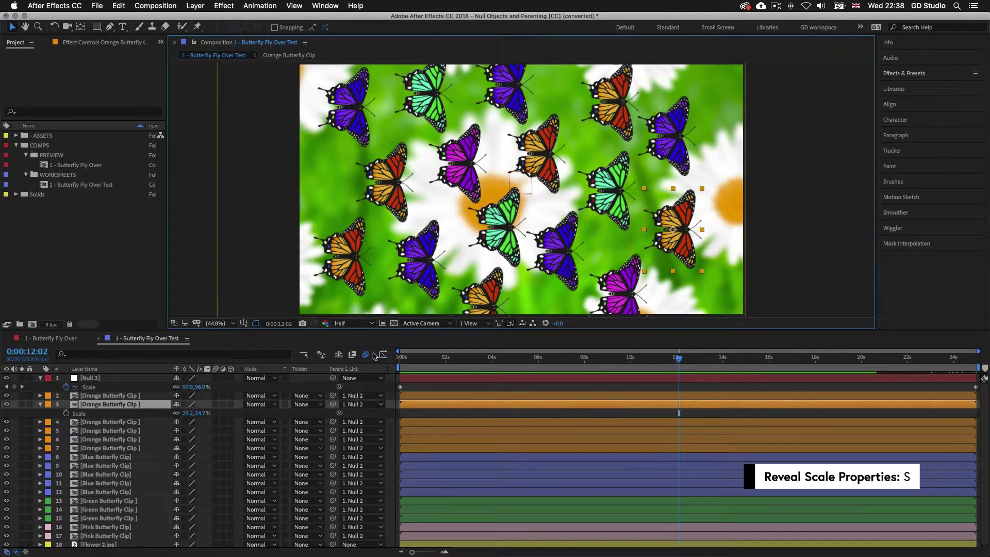
left_click_drag(200, 416, 195, 413)
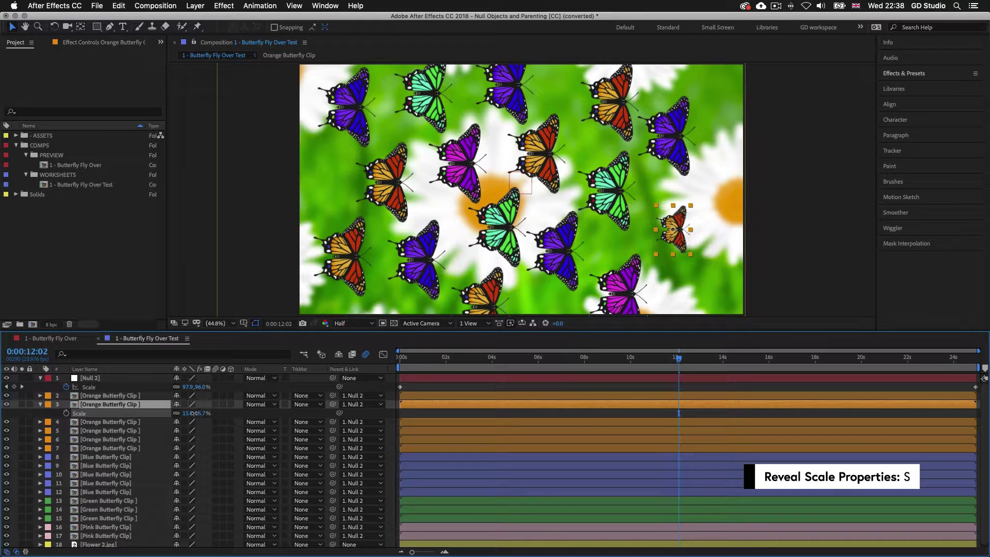
- Scale the orange butterfly on layer 5 to 17.0, 16.7% and the blue one on layer 11 to about 19.1, 18.7%
left_click(398, 178)
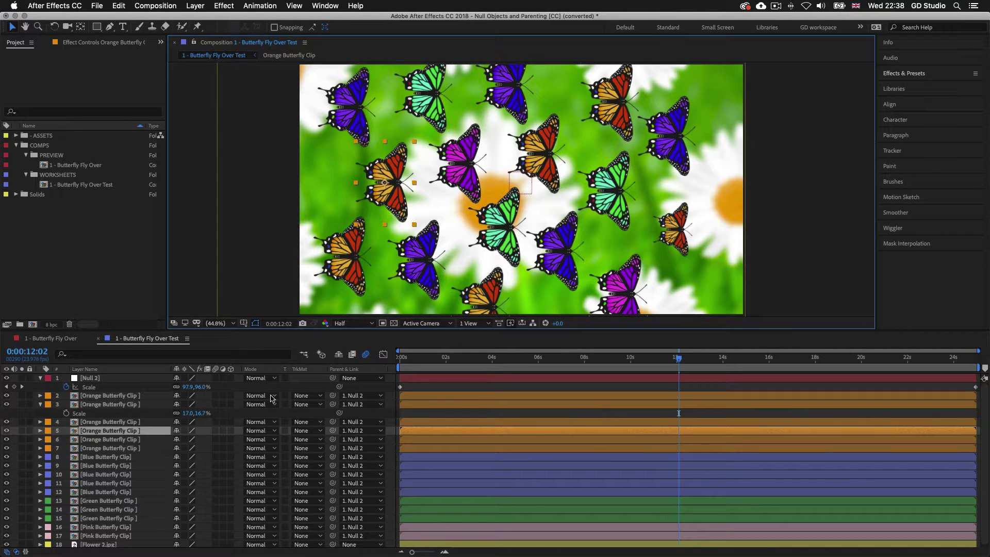
key("ctrl+v")
left_click(417, 250)
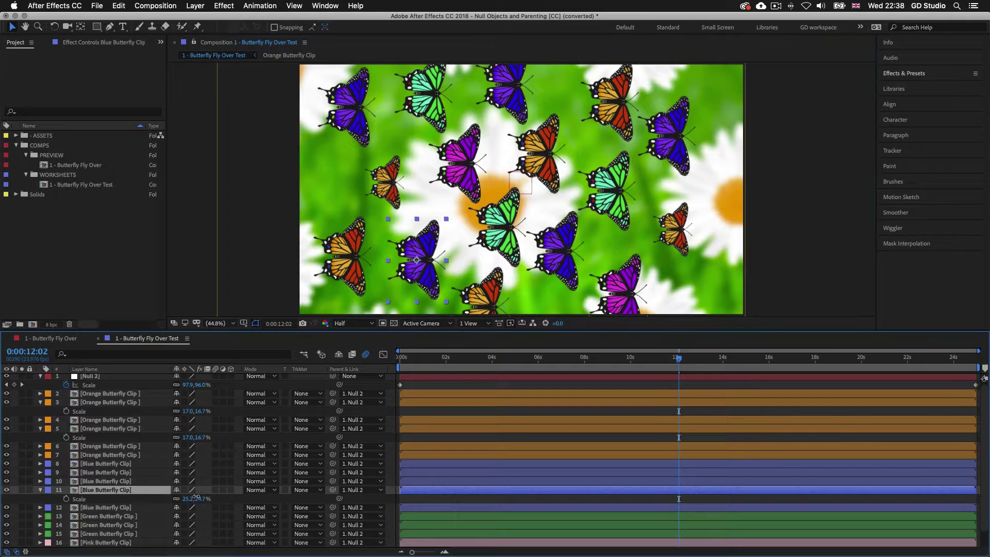
key("ctrl+v")
- Enlarge the orange butterfly on layer 2 to about 32.3, 31.7%
left_click(108, 394)
key("s")
left_click_drag(196, 403, 199, 402)
- Scale the blue butterfly on layer 8 to about 16.0, 15.7% and the orange one on layer 7 to 15.0, 14.7%
left_click(155, 473)
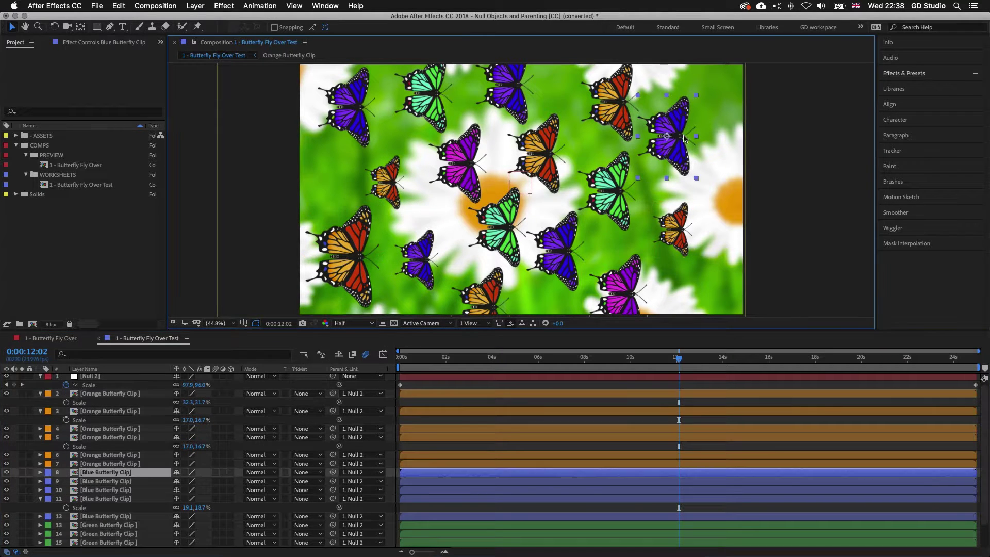
key("ctrl+v")
left_click(154, 464)
key("s")
left_click_drag(201, 472, 195, 475)
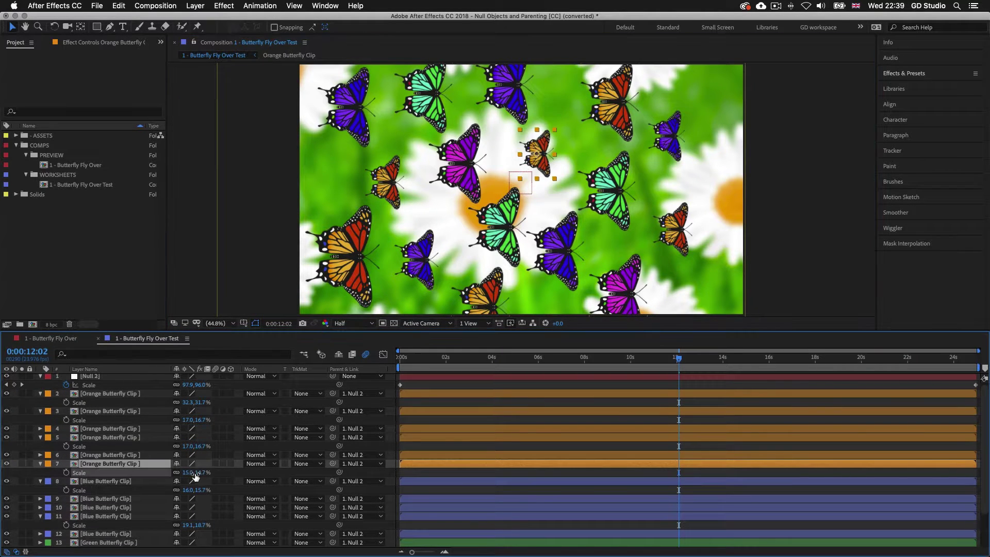
- Scale the blue butterfly on layer 10 to about 14.0, 13.7% and the pink one on layer 16 to 15.0, 14.7%
left_click(109, 507)
key("s")
left_click_drag(199, 516, 193, 516)
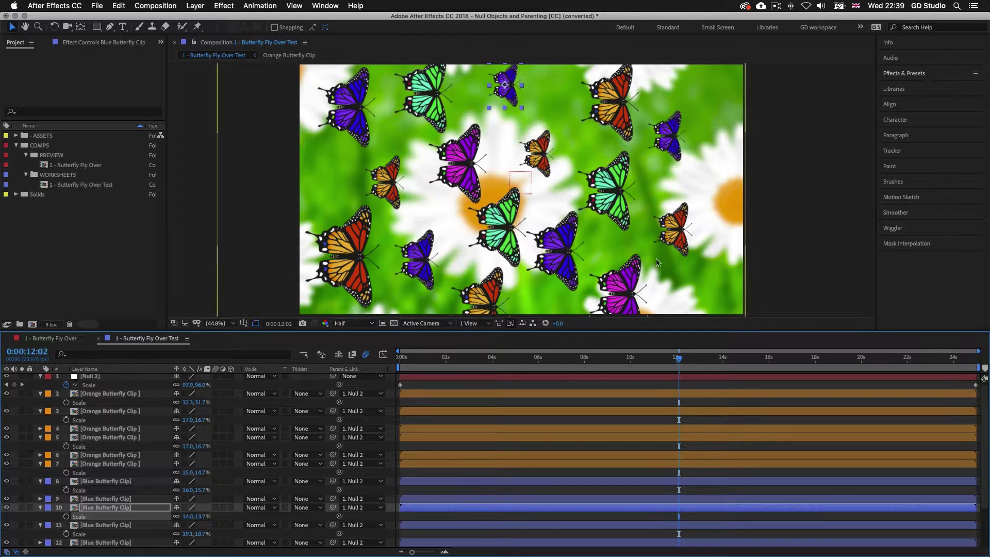
left_click(634, 286)
key("ctrl+v")
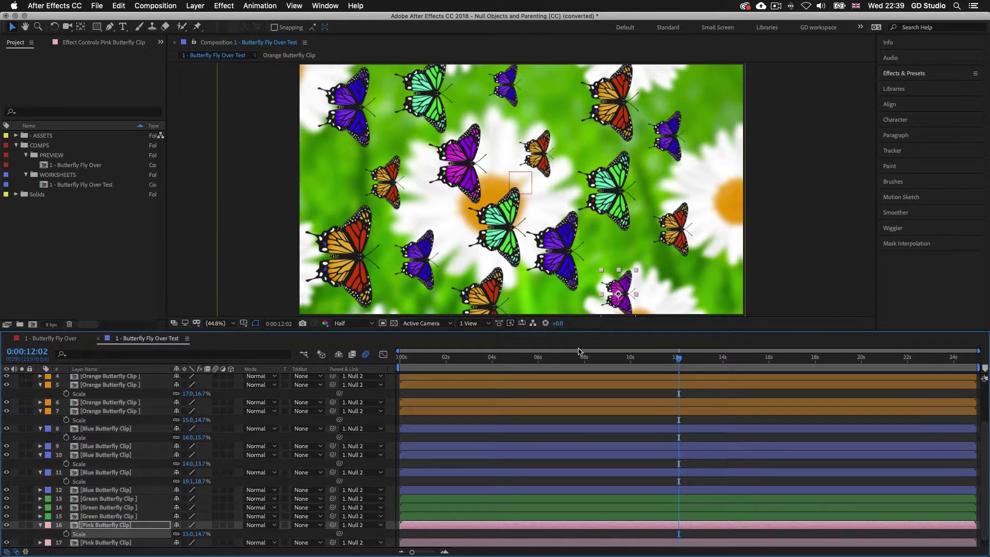
- Move individual pink, blue, orange and green butterflies slightly across the frame to spread them out less uniformly
left_click_drag(459, 165, 438, 176)
left_click_drag(346, 109, 330, 111)
left_click_drag(668, 134, 689, 126)
left_click_drag(641, 133, 621, 128)
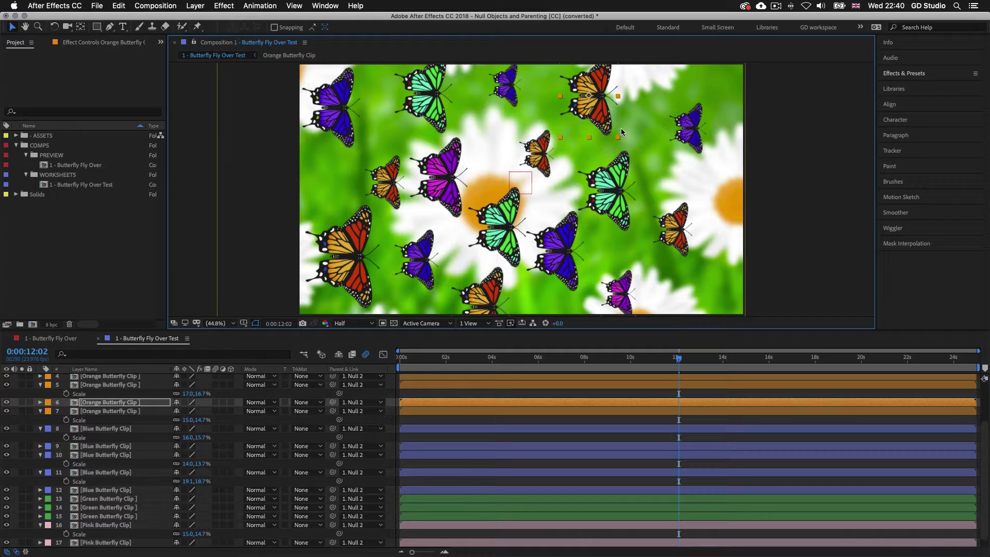
left_click_drag(609, 194, 621, 178)
left_click_drag(678, 226, 691, 233)
left_click_drag(619, 289, 645, 293)
left_click_drag(560, 248, 585, 255)
left_click_drag(503, 227, 516, 221)
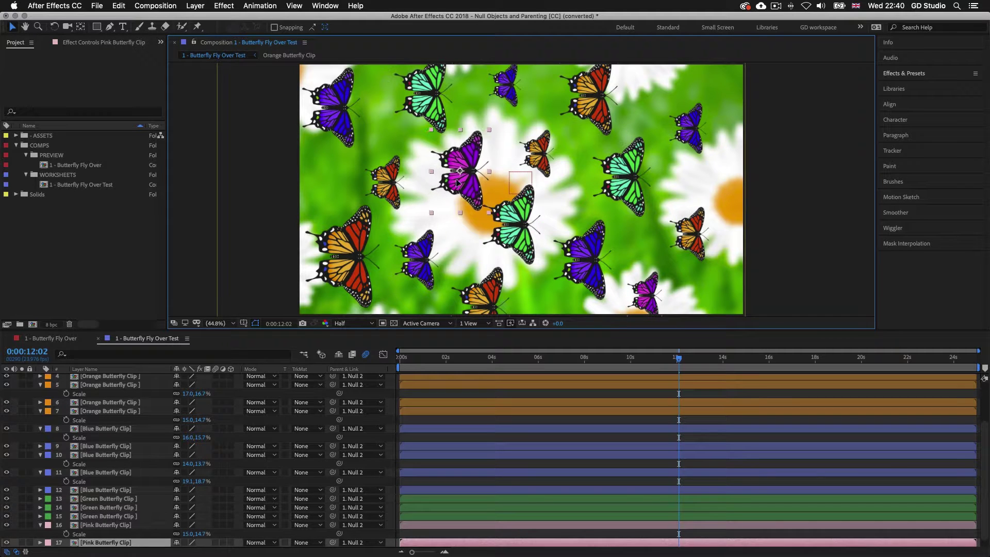
- Fine-tune the positions of the large pink, green, blue and lower orange butterflies, and preview the animation from the first frame
left_click_drag(444, 178, 456, 170)
left_click_drag(425, 90, 420, 82)
left_click_drag(333, 108, 341, 106)
left_click_drag(480, 291, 482, 293)
left_click_drag(514, 224, 520, 232)
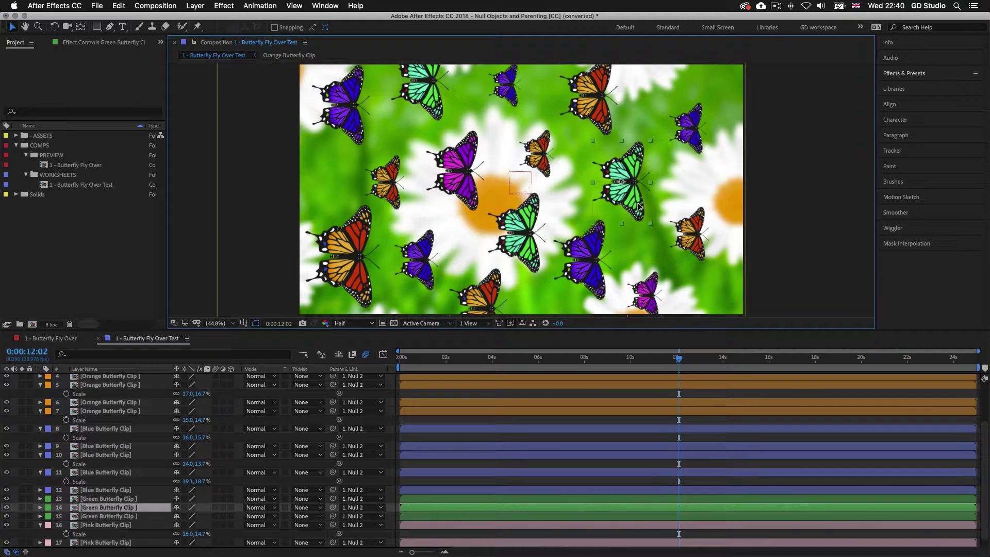
left_click_drag(625, 177, 622, 183)
left_click_drag(679, 362, 388, 363)
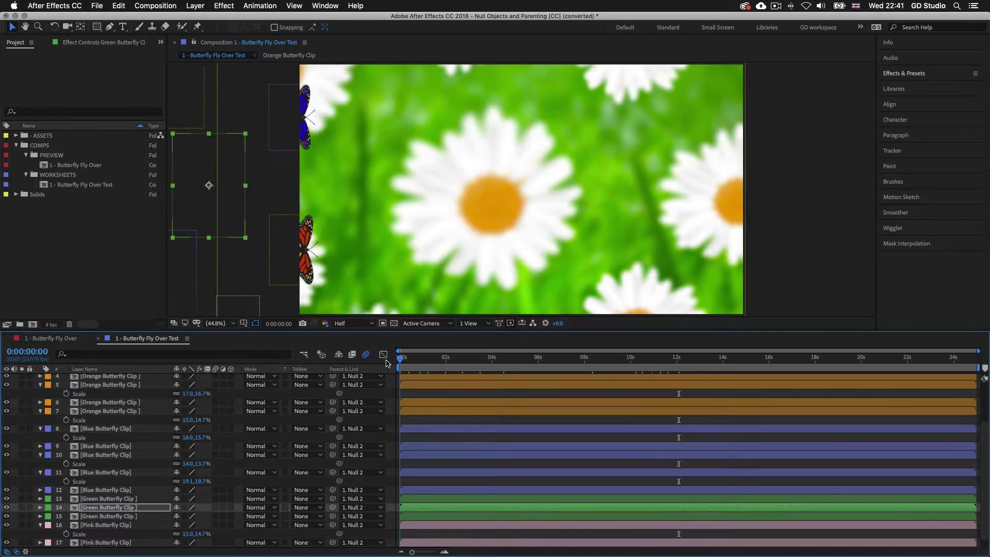
key("space")
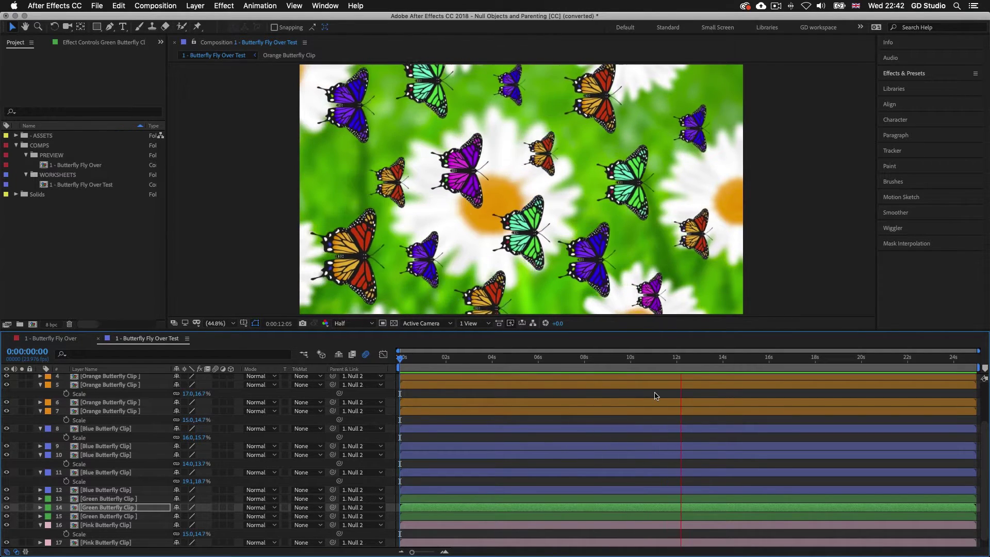
- Stop the preview, show only the keyframed properties across all layers, and deselect everything
key("ctrl+a")
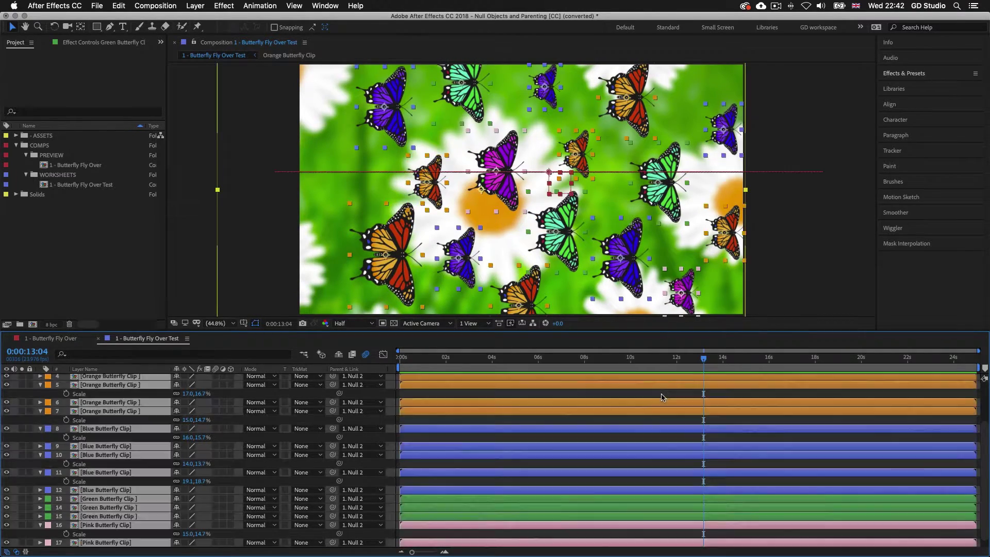
key("u")
left_click(445, 427)
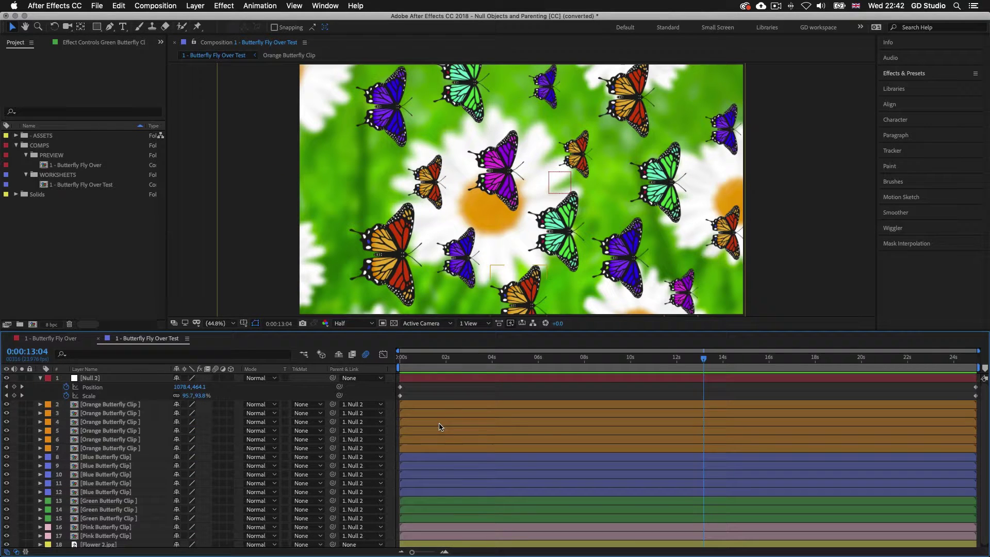
- Stagger the butterfly layers in time, sliding layers 4, 6, 10, 12, 14 and 17 later and 3, 8, 11 and 16 earlier
left_click(452, 422)
left_click_drag(436, 444, 452, 537)
left_click(448, 528)
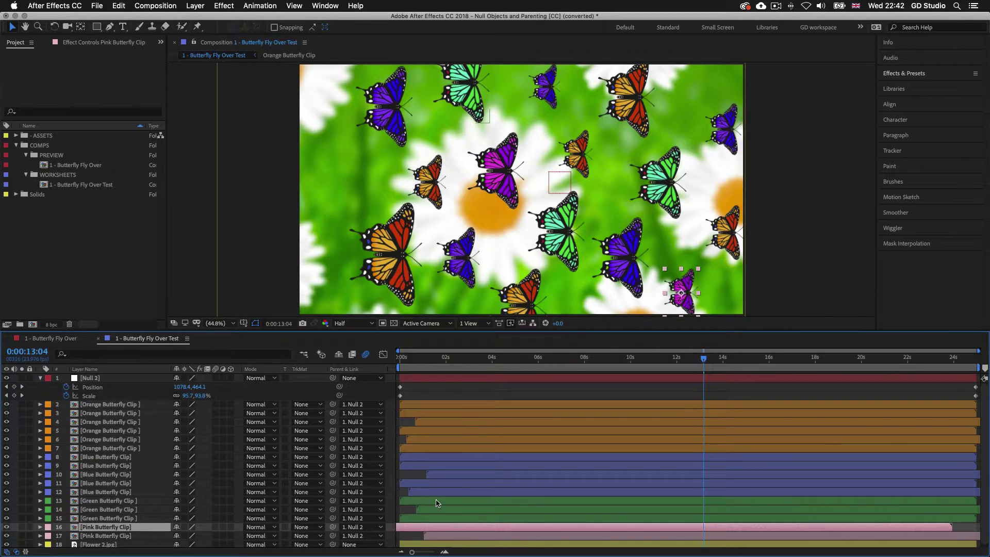
left_click_drag(437, 486, 420, 487)
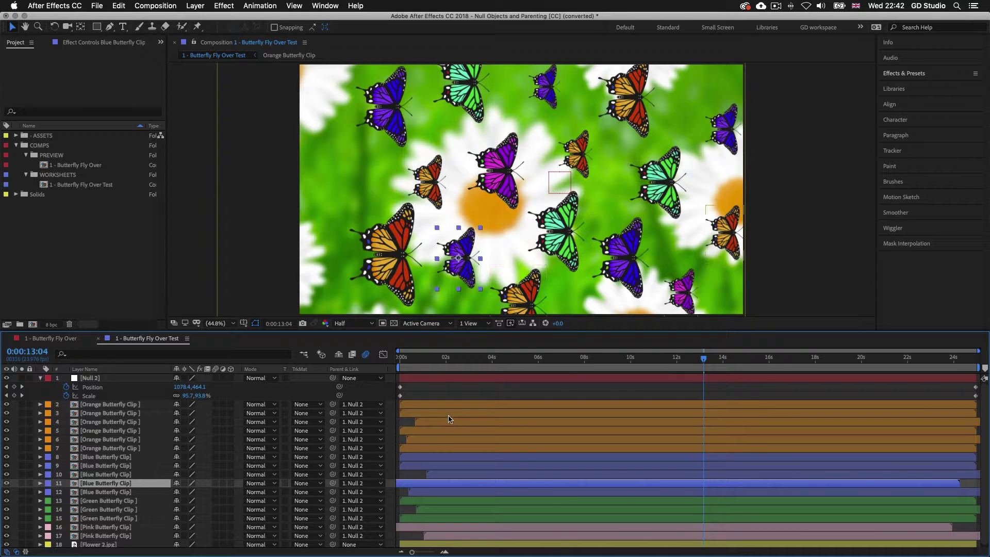
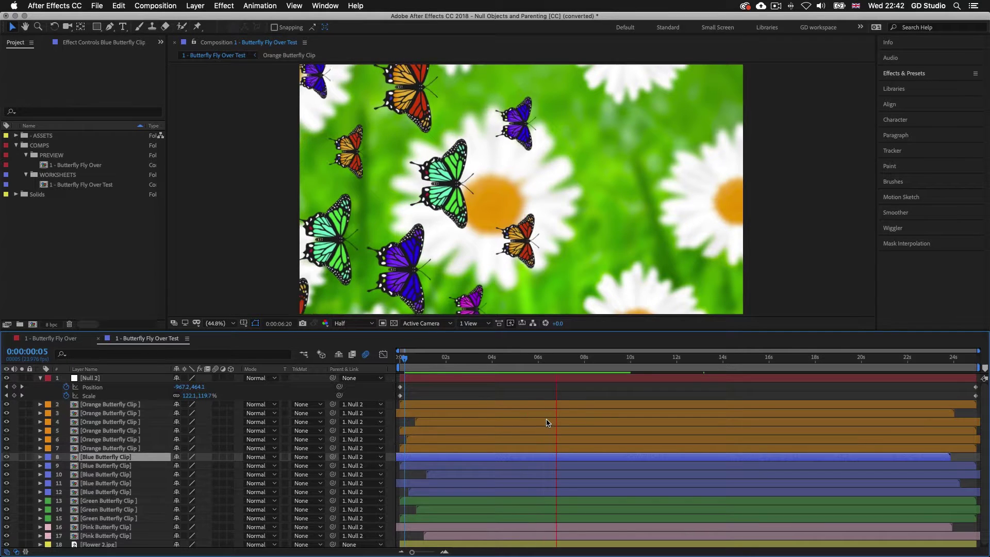
- Keyframe the Scale of the large pink butterfly (layer 17) at 0:00:12:18, and shrink it to 16.0, 15.7% at 0:00:14:05
left_click_drag(675, 357, 696, 359)
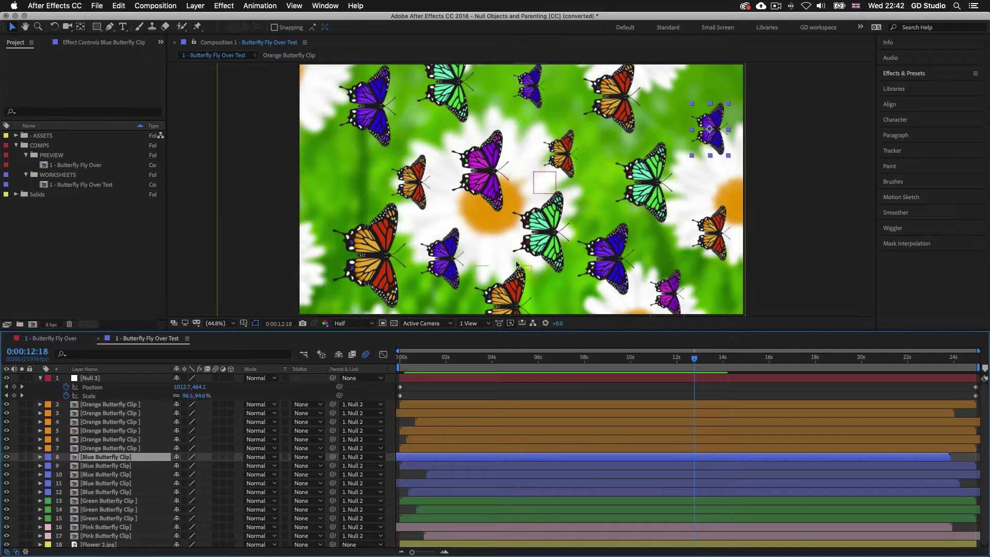
left_click(481, 187)
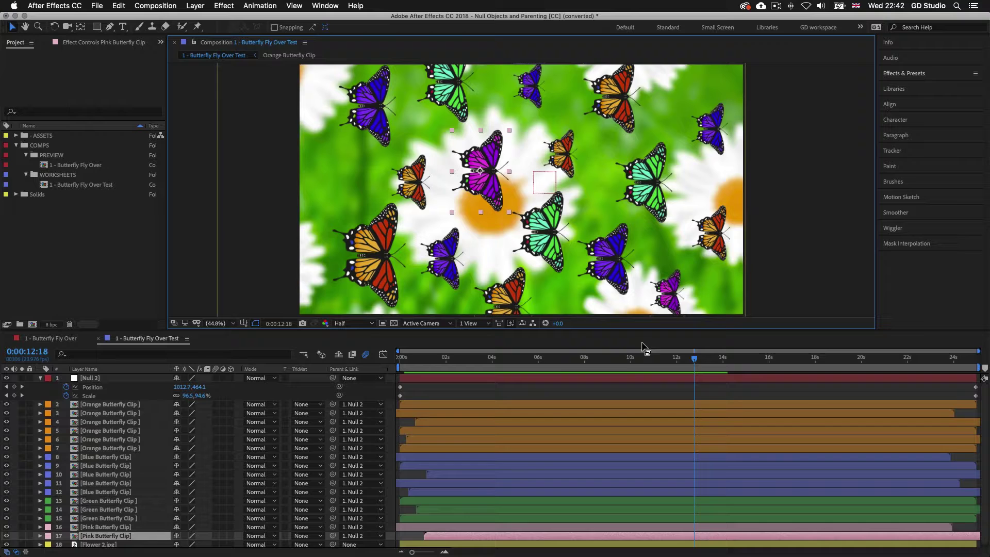
key("s")
scroll(601, 462, "down", 1)
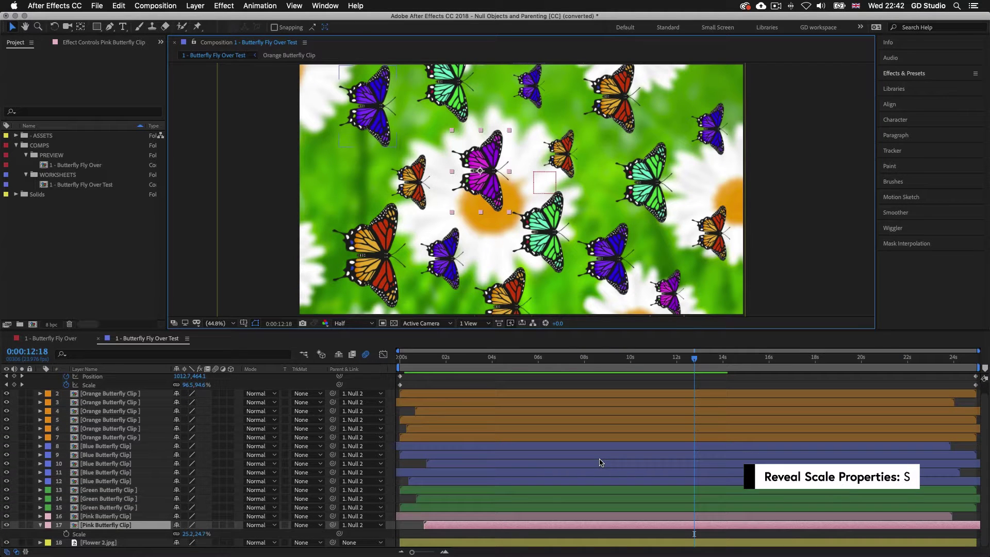
left_click(67, 534)
left_click_drag(700, 362, 729, 362)
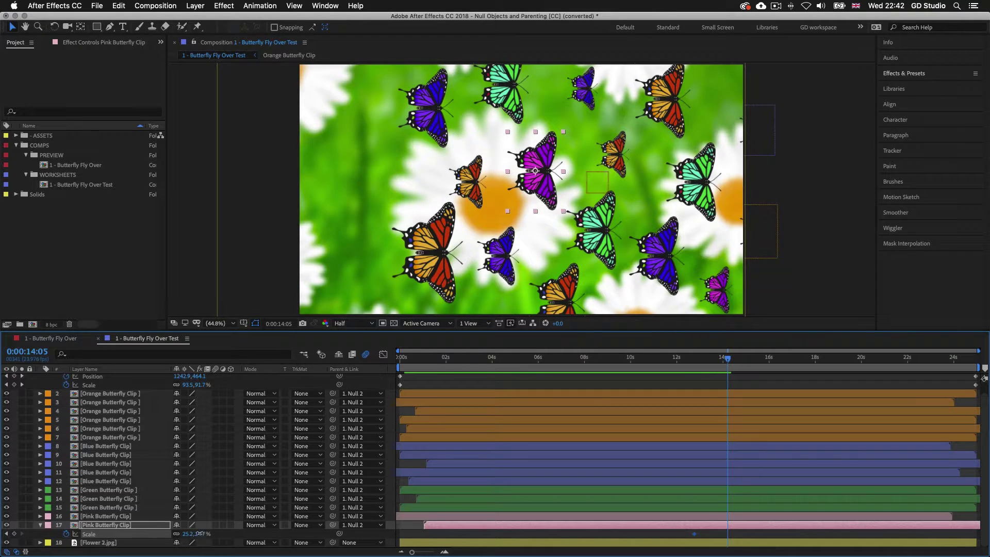
left_click_drag(200, 534, 194, 533)
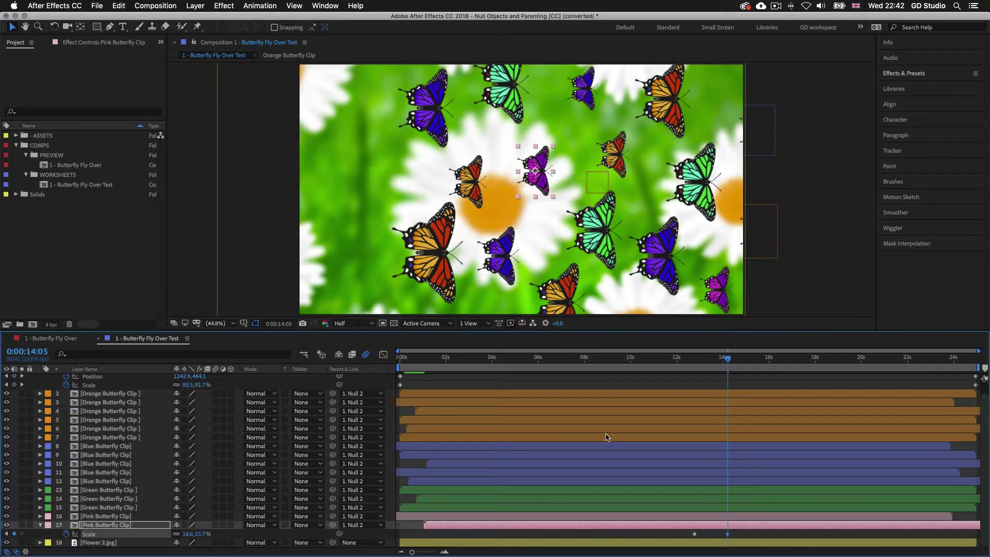
- Copy the pink butterfly's shrunken Scale keyframe to 0:00:14:19 and its original 25.2, 24.7% keyframe to 0:00:16:07
left_click_drag(729, 361, 743, 361)
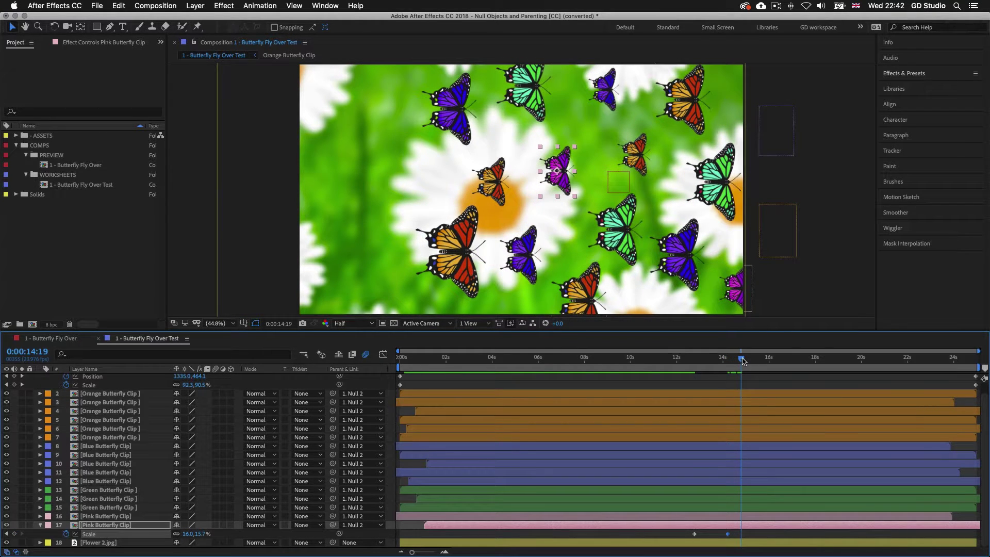
left_click(727, 534)
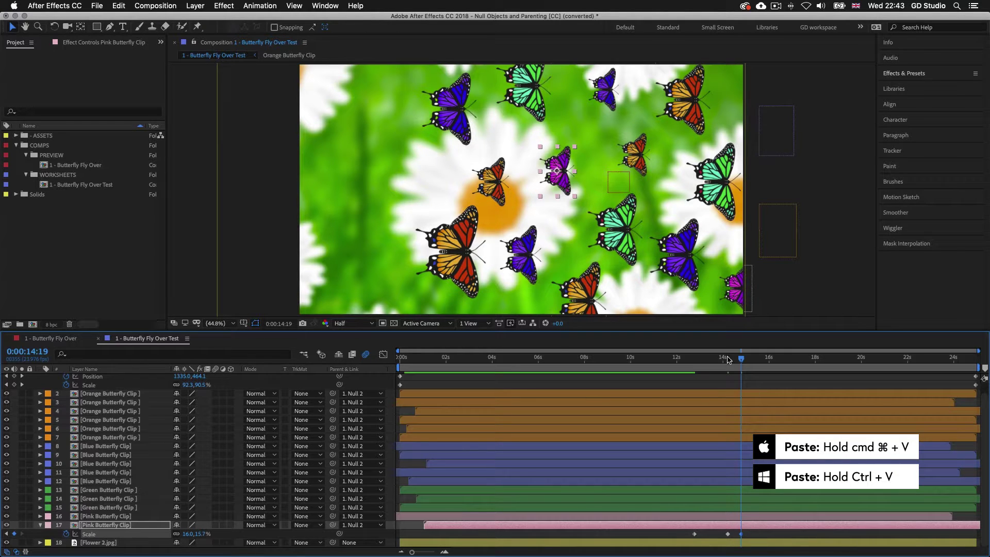
left_click_drag(742, 359, 777, 360)
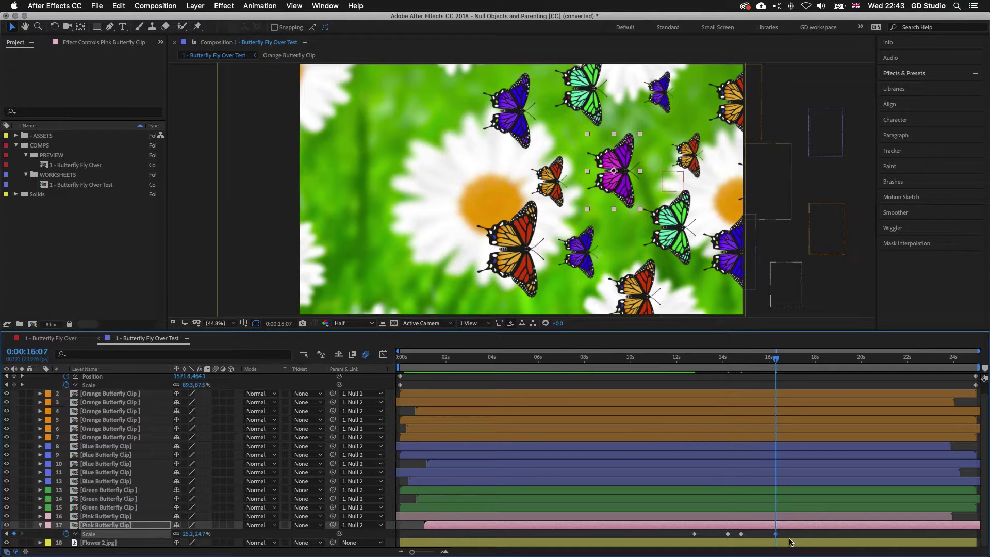
- Preview the pink butterfly's scale animation from 0:00:12:18 past its last keyframe, and stop playback
left_click_drag(778, 362, 695, 365)
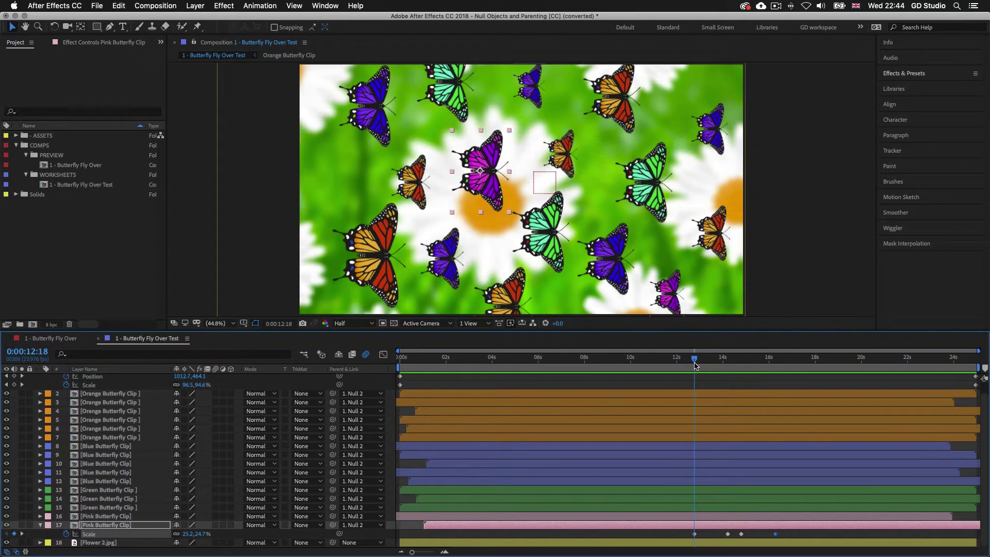
key("space")
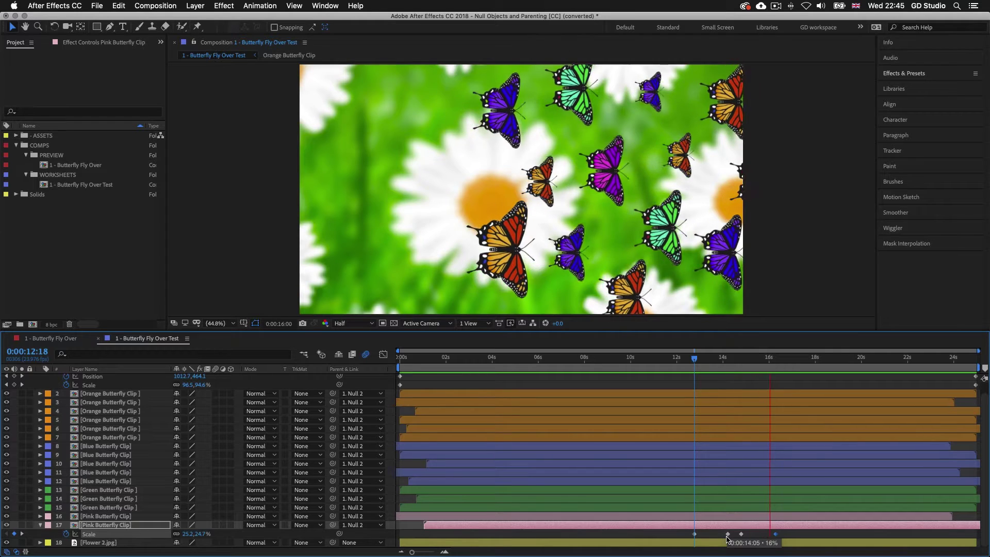
key("space")
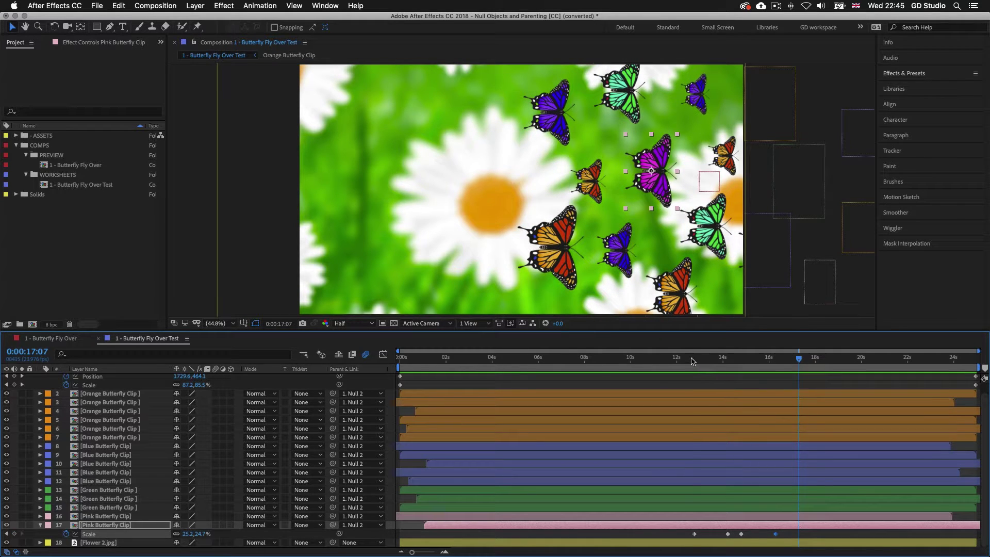
- Apply Easy Ease Out to the first Scale keyframe of the pink butterfly on layer 17, with the current time at 0:00:12:10
left_click(692, 360)
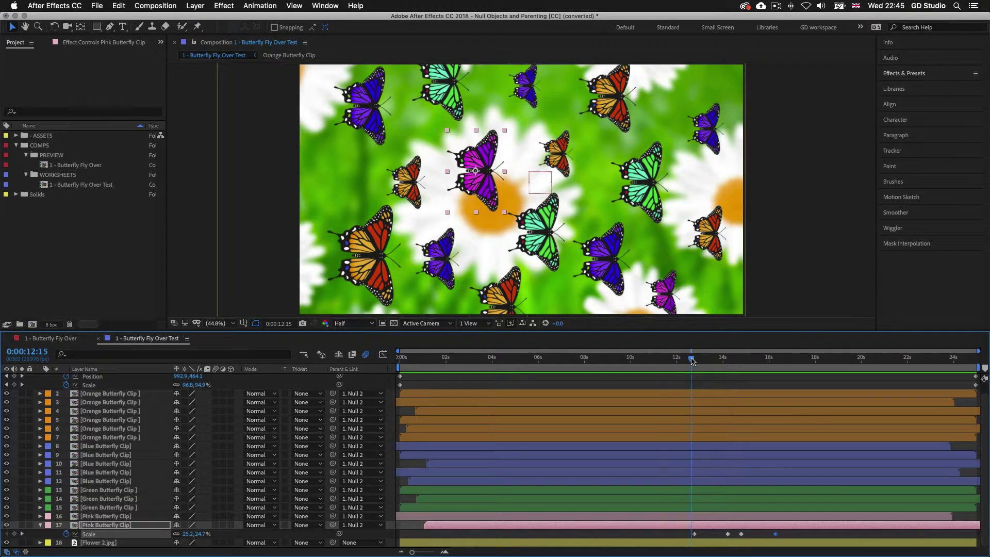
key("Page_Up")
key("Page_Up")
key("Page_Up")
key("Page_Up")
key("Page_Up")
scroll(693, 378, "up", 1)
scroll(713, 481, "down", 1)
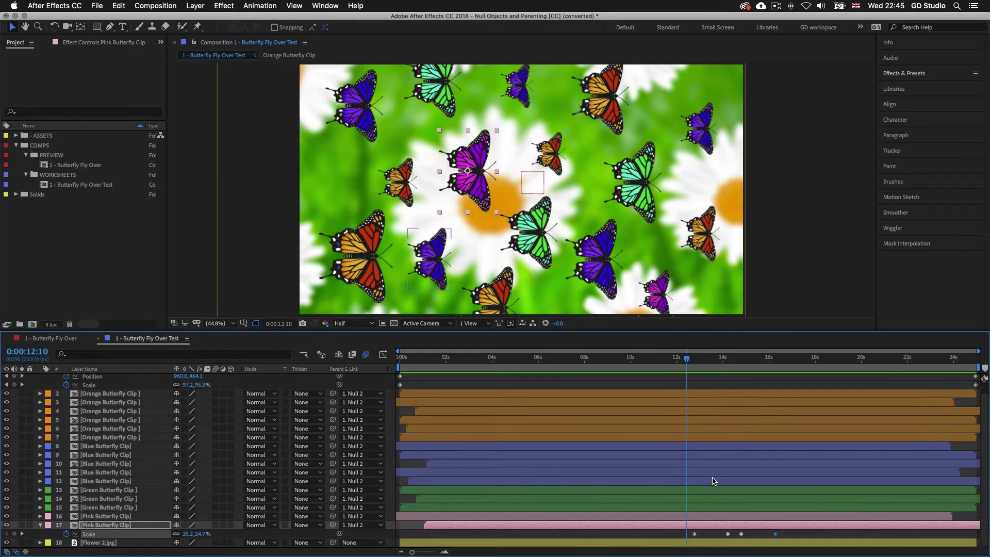
right_click(695, 535)
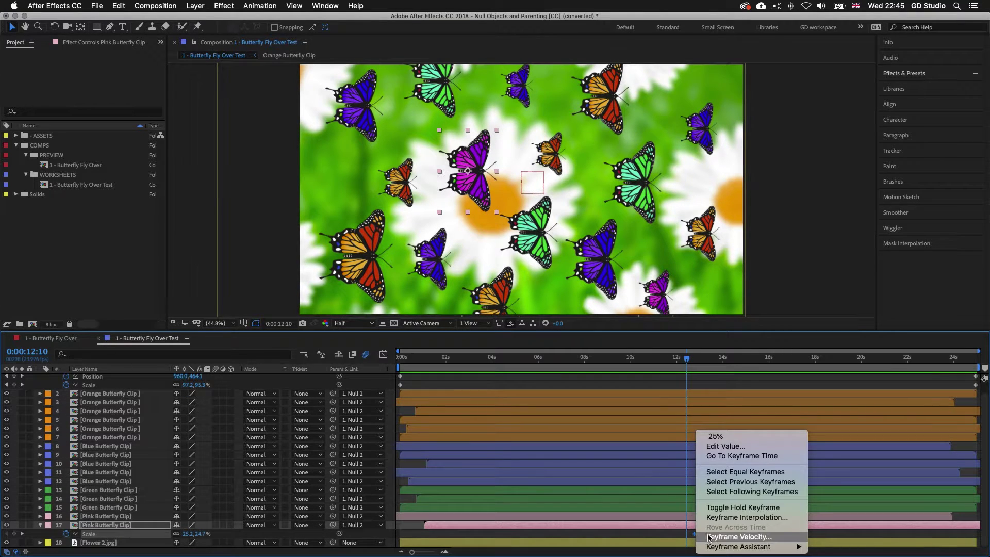
mouse_move(748, 548)
left_click(875, 510)
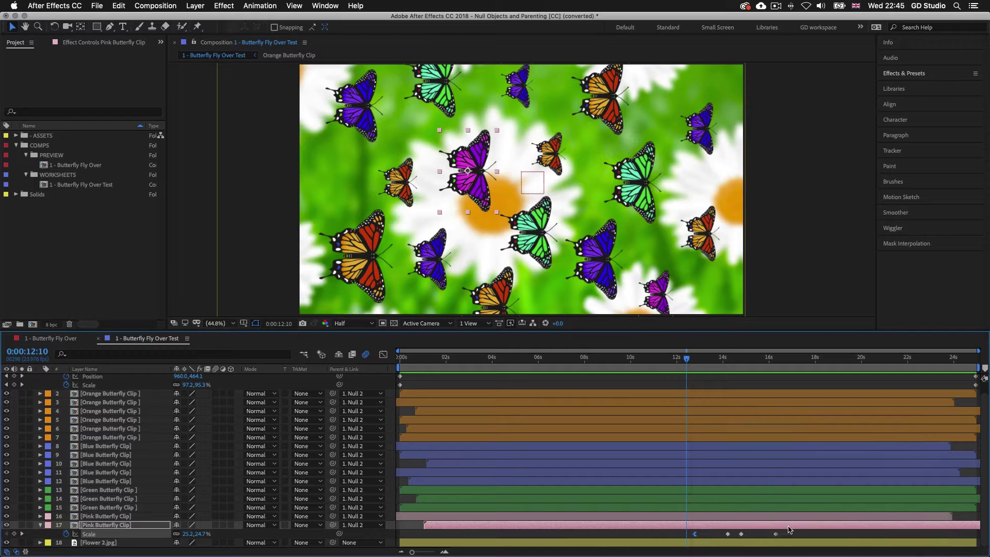
- Apply Easy Ease In to the last Scale keyframe of the pink butterfly on layer 17
right_click(776, 535)
mouse_move(826, 550)
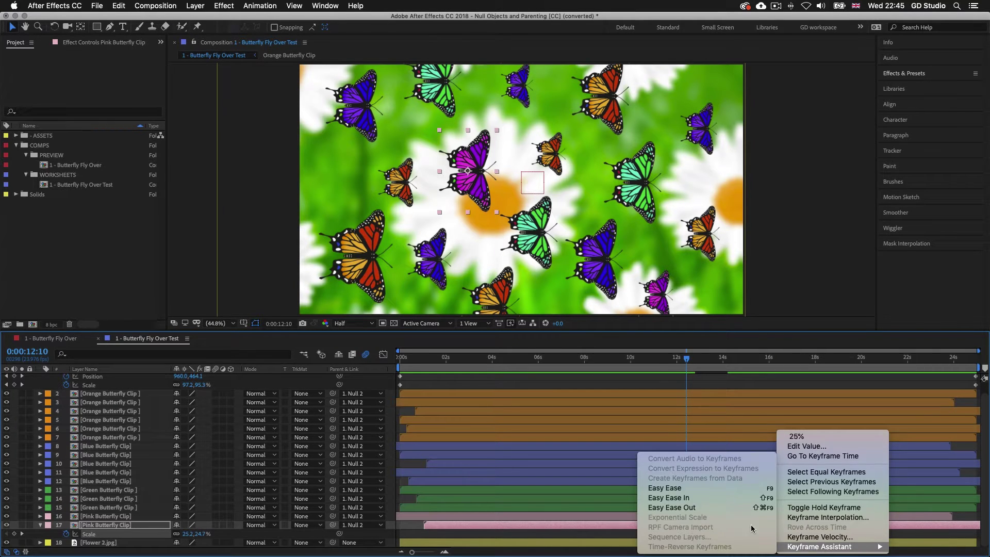
left_click(712, 498)
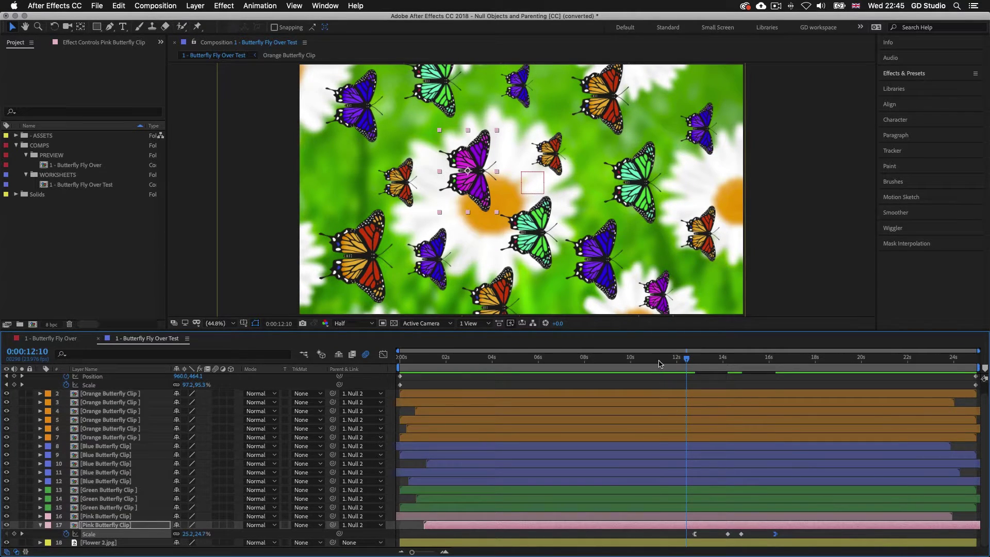
- Preview the scale change within a work area from 0:00:11:06 to 0:00:17:09, and restore the work area to the full composition
left_click(660, 364)
key("b")
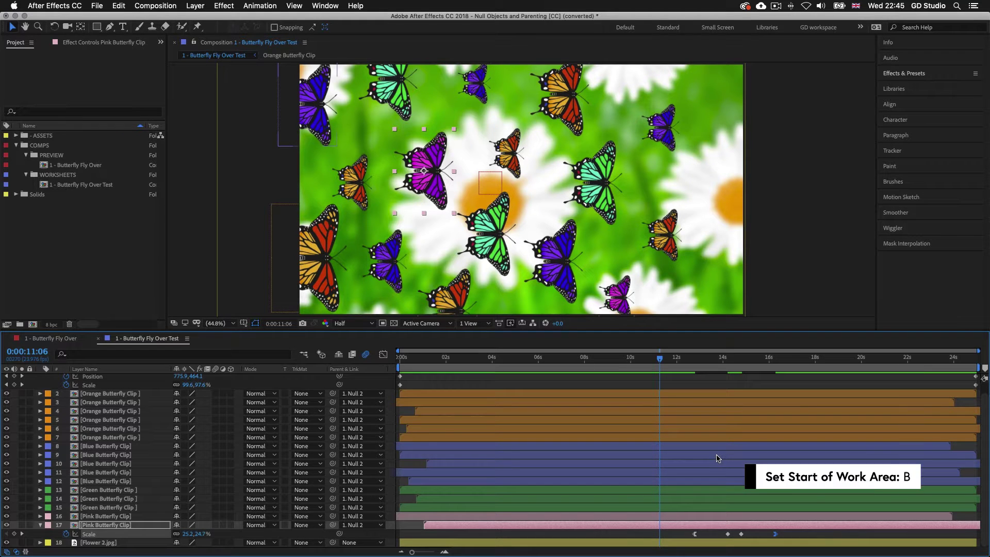
left_click(801, 361)
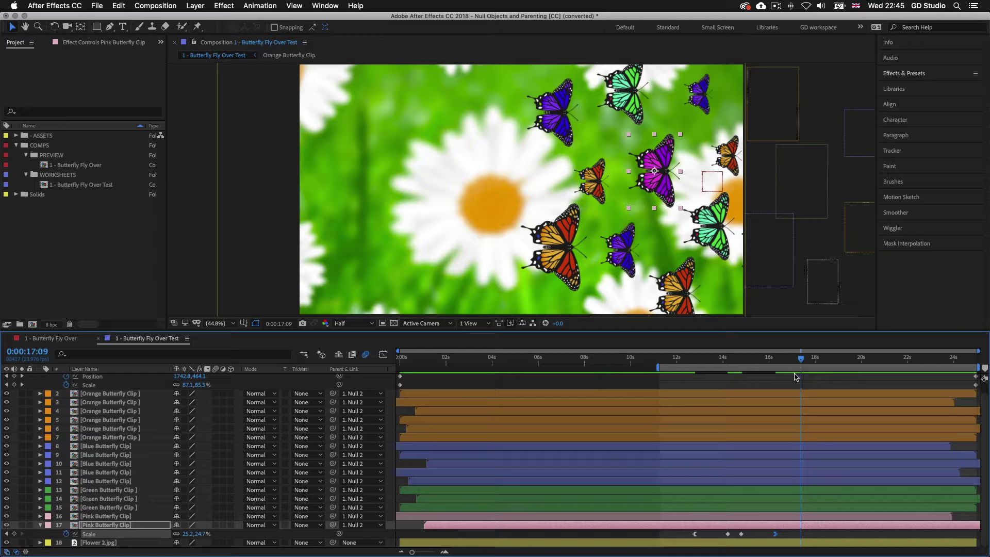
key("n")
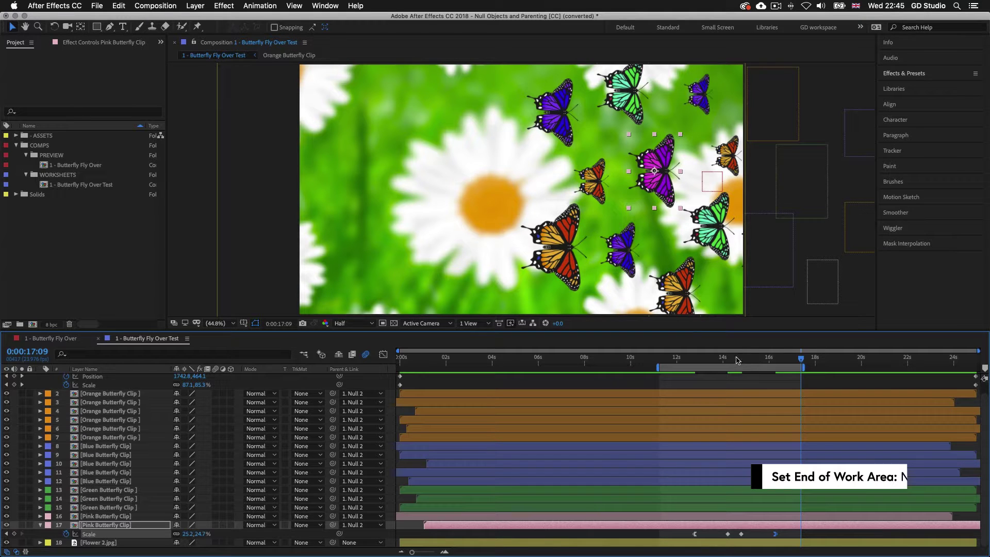
left_click(667, 360)
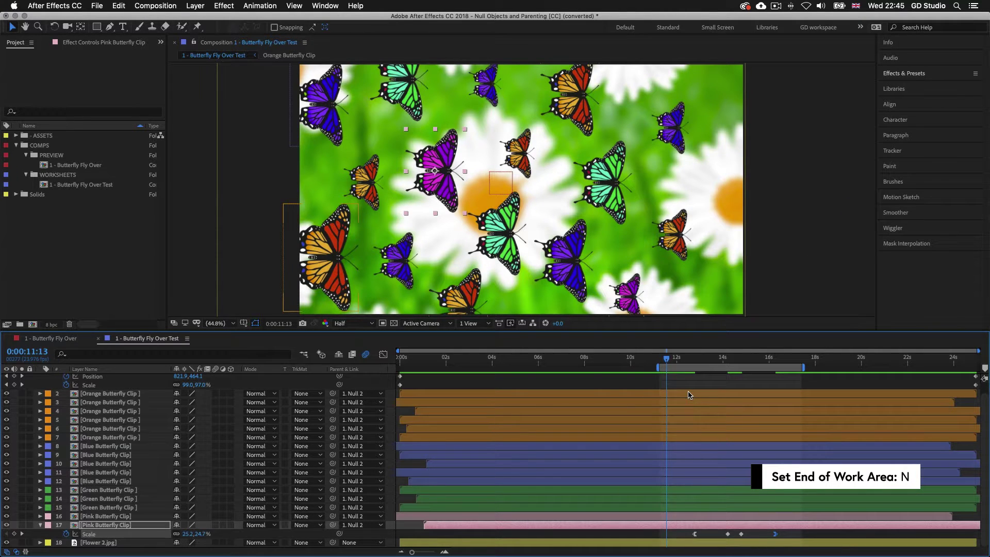
key("space")
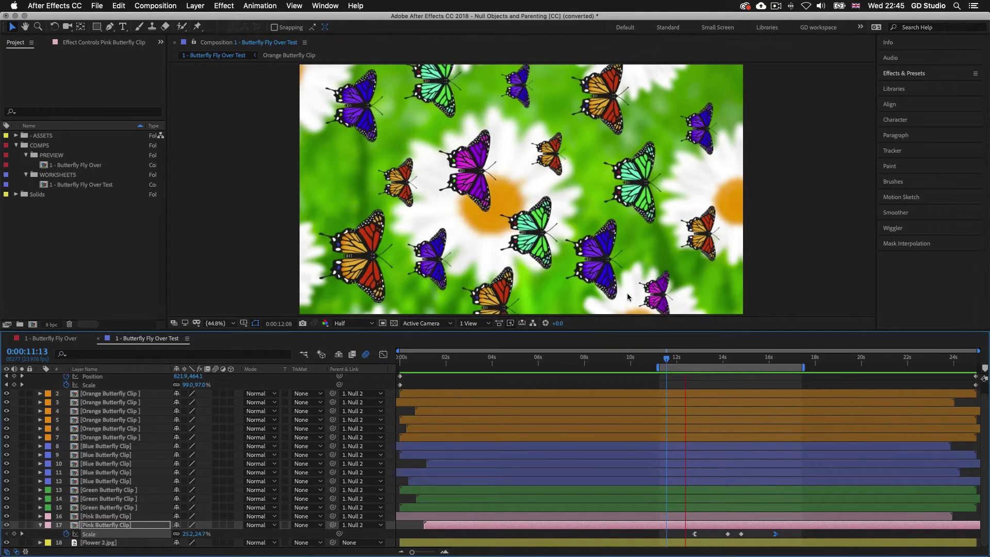
key("space")
double_click(702, 368)
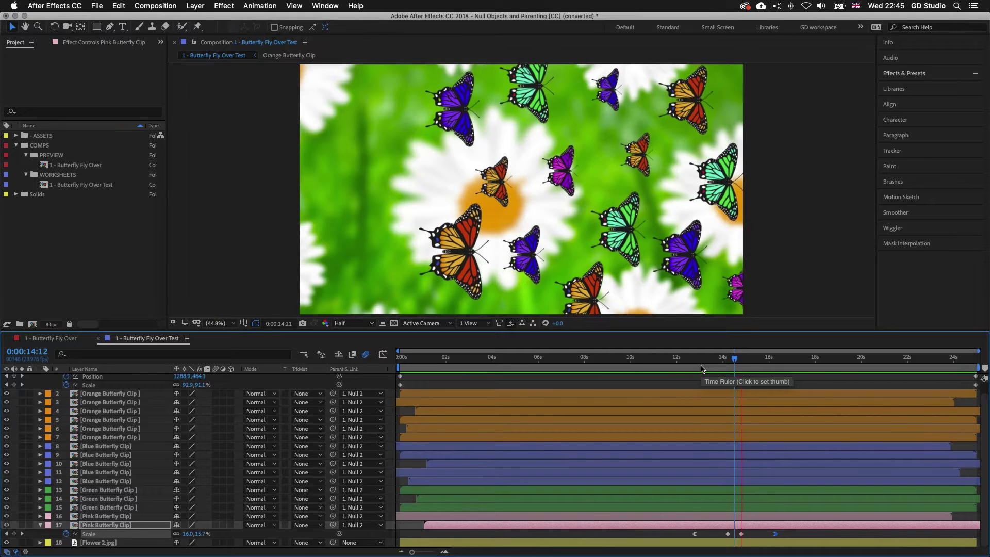
- Preview the butterfly animation from 0:00:01:23 and select the Null 2 layer
left_click(445, 359)
key("space")
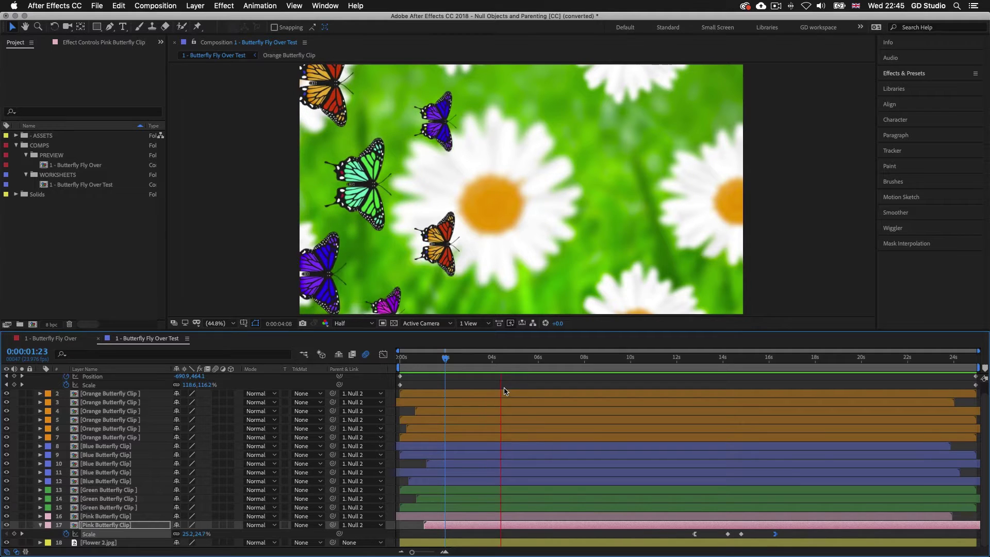
scroll(555, 407, "up", 1)
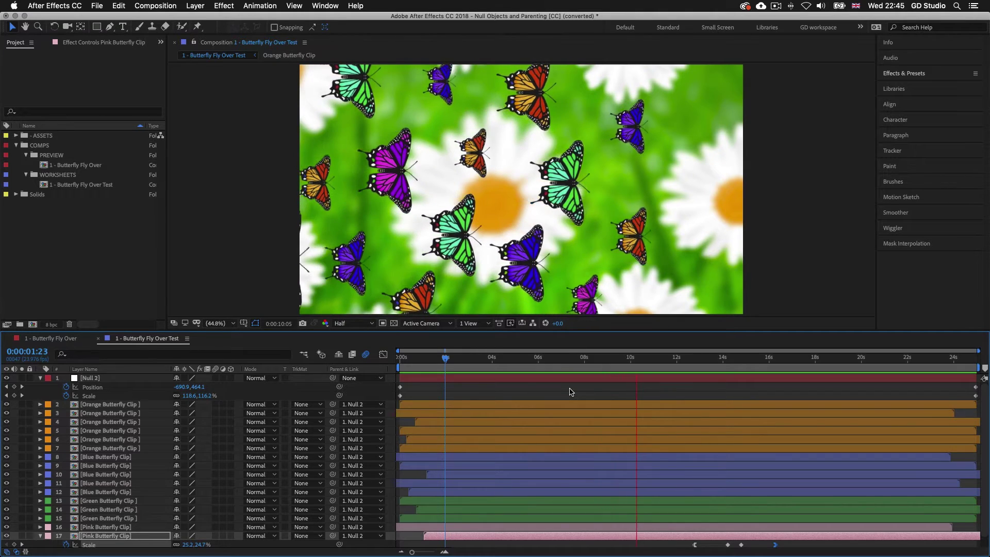
left_click(603, 379)
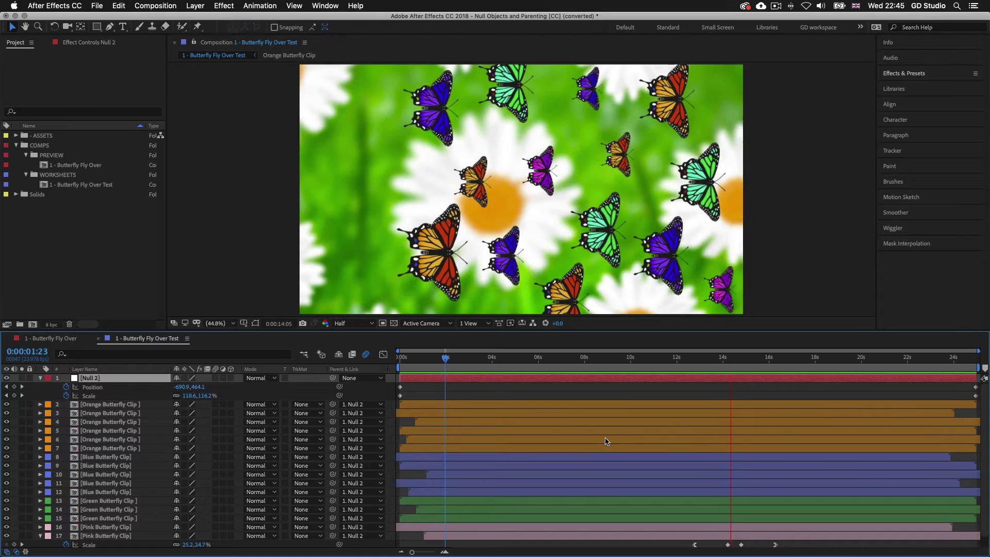